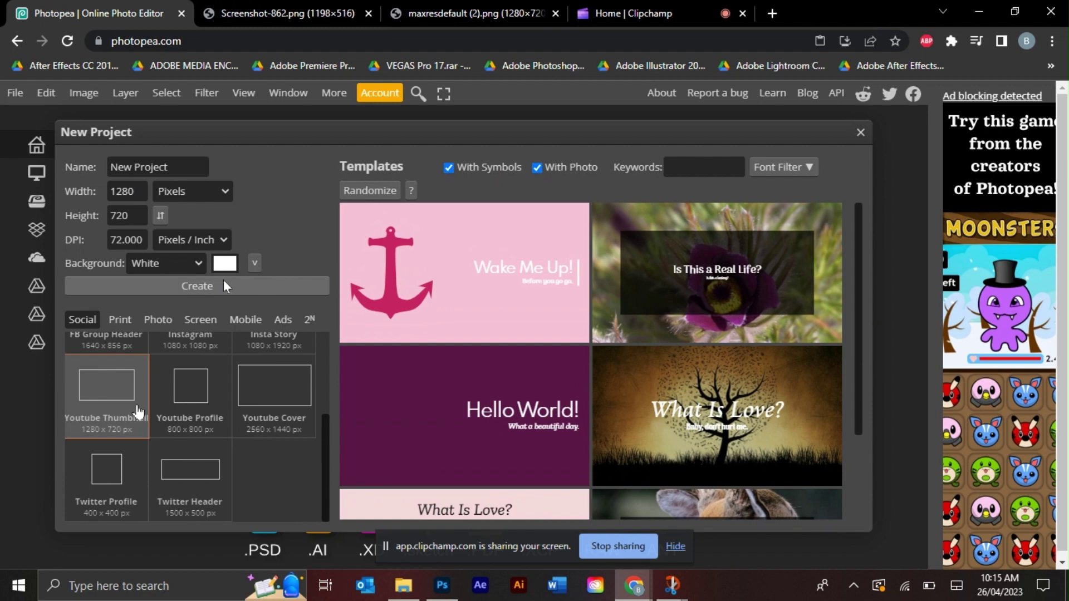
- Create a white 1280 × 720 px project, copy the image Screenshot-862.png from its browser page and paste it onto the canvas
{"action": "left_click", "coordinate": [223, 279]}
{"action": "left_click", "coordinate": [258, 8]}
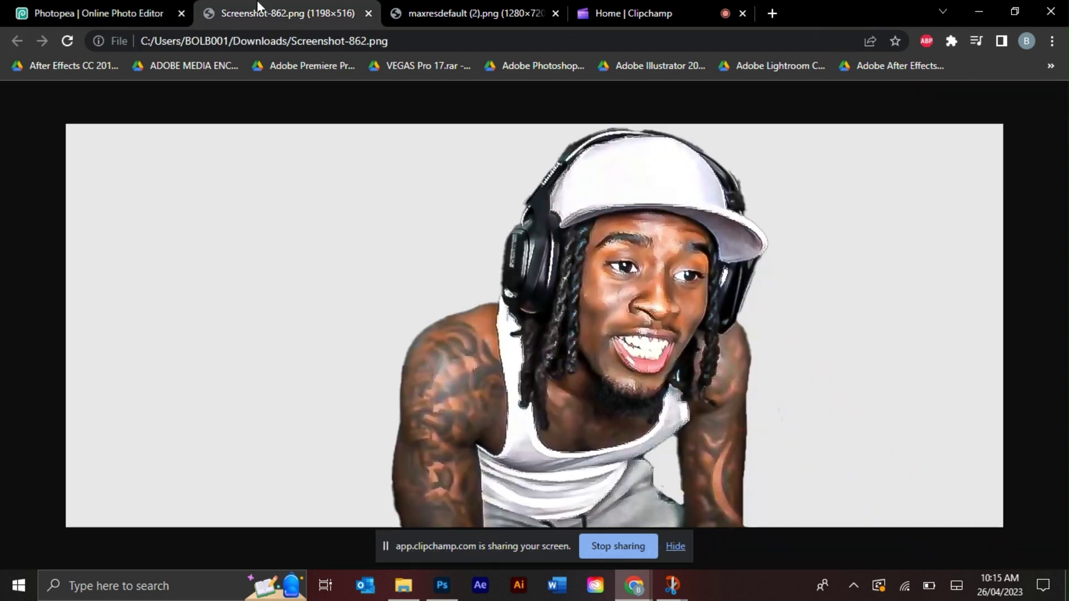
{"action": "right_click", "coordinate": [536, 372]}
{"action": "left_click", "coordinate": [579, 425]}
{"action": "left_click", "coordinate": [60, 15]}
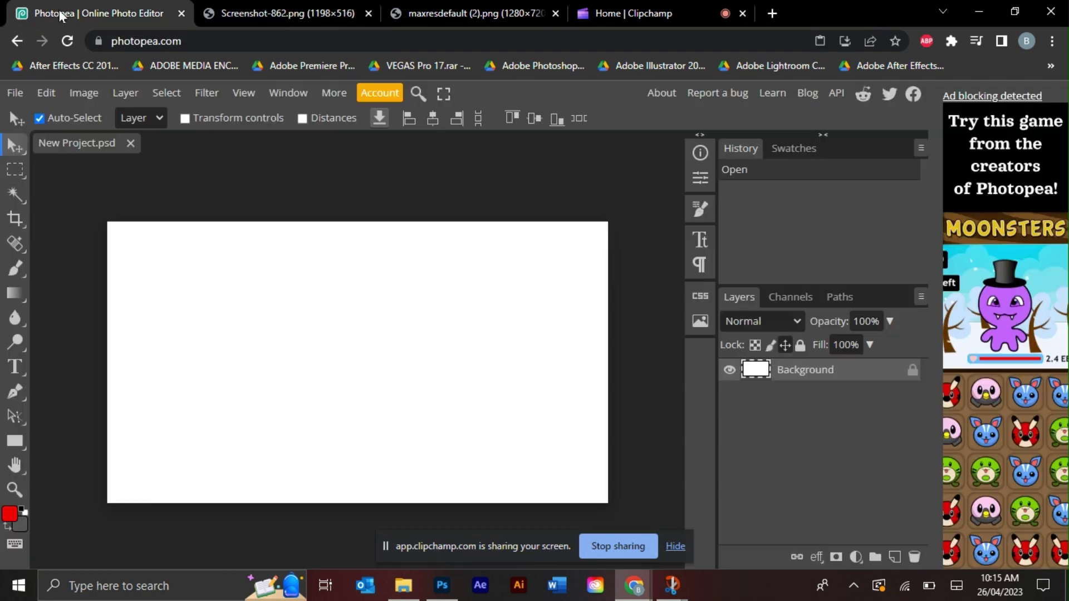
{"action": "key", "text": "ctrl+v"}
- Scale the pasted image proportionally to about 139.5% so that it fills the canvas height
{"action": "left_click", "coordinate": [46, 93]}
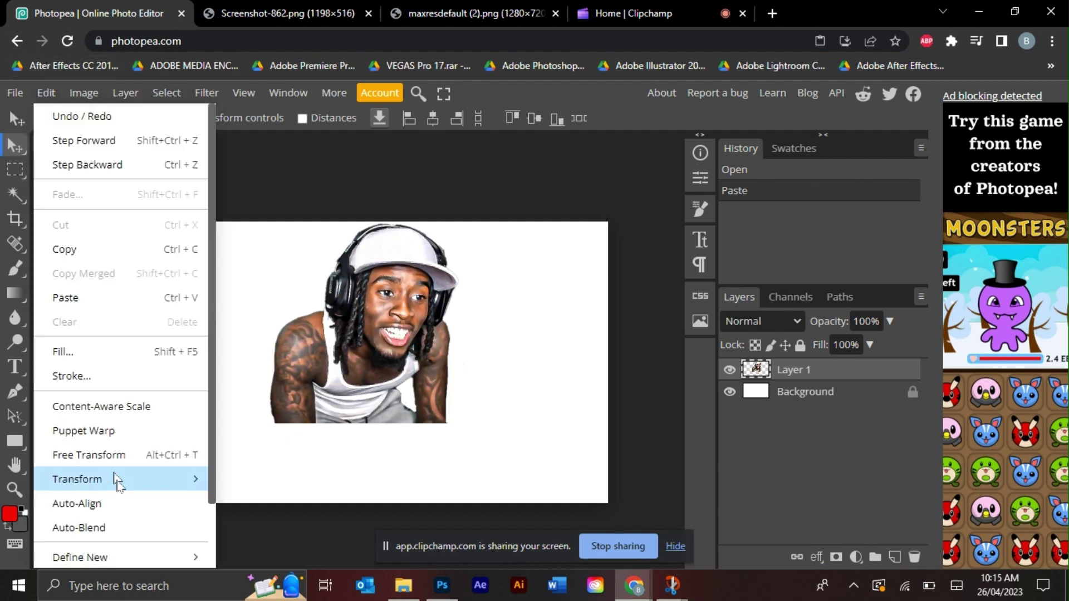
{"action": "left_click", "coordinate": [119, 455]}
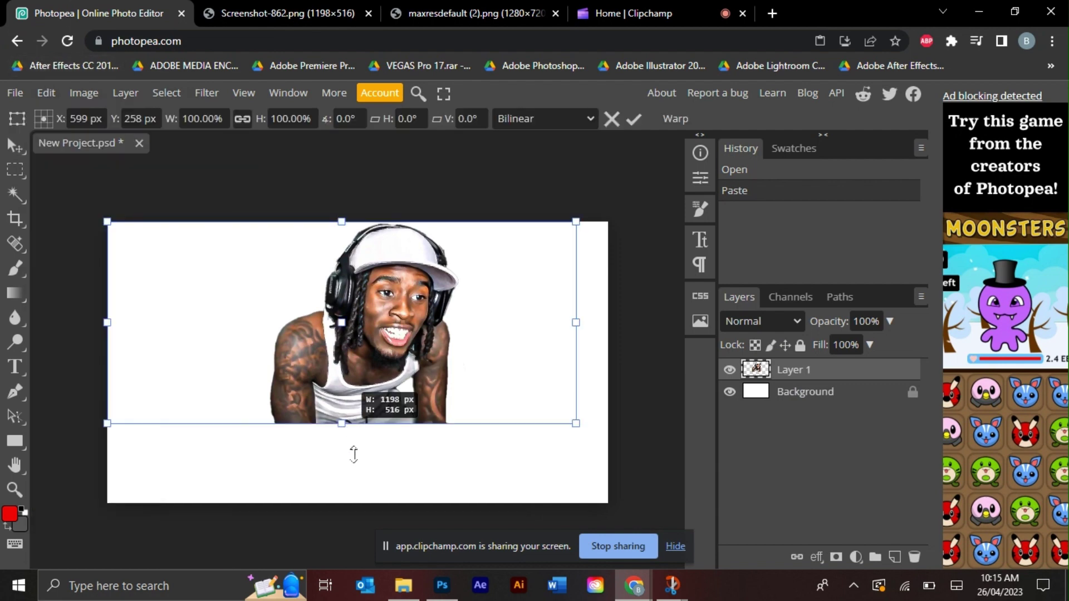
{"action": "left_click_drag", "start_coordinate": [353, 454], "coordinate": [345, 538]}
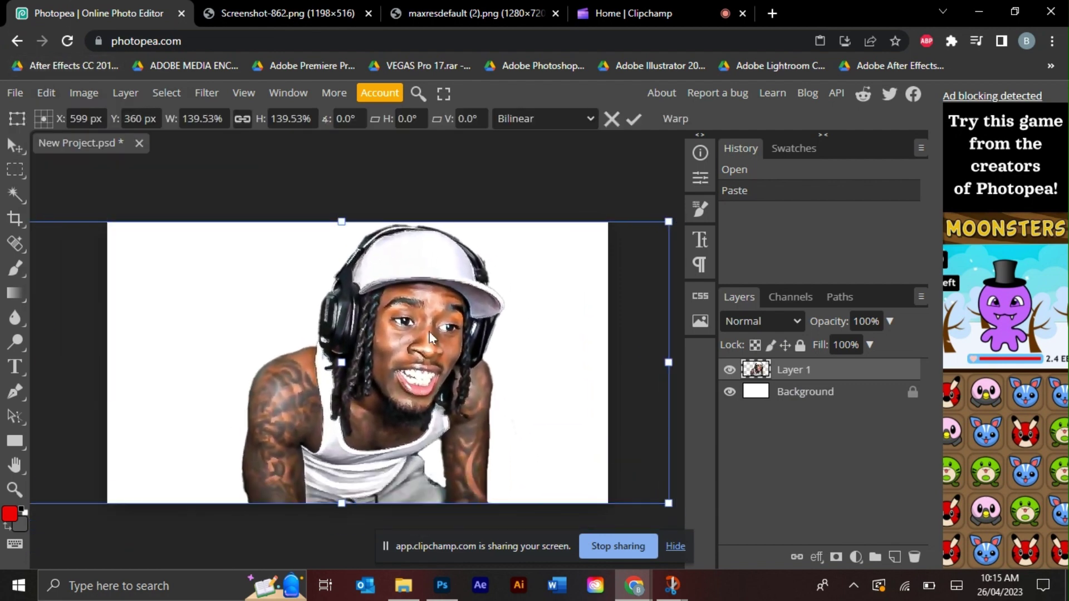
- Add a new layer above the image and paint a red outline around the man's cap with the Brush tool
{"action": "scroll", "coordinate": [429, 332], "scroll_direction": "up", "scroll_amount": 5}
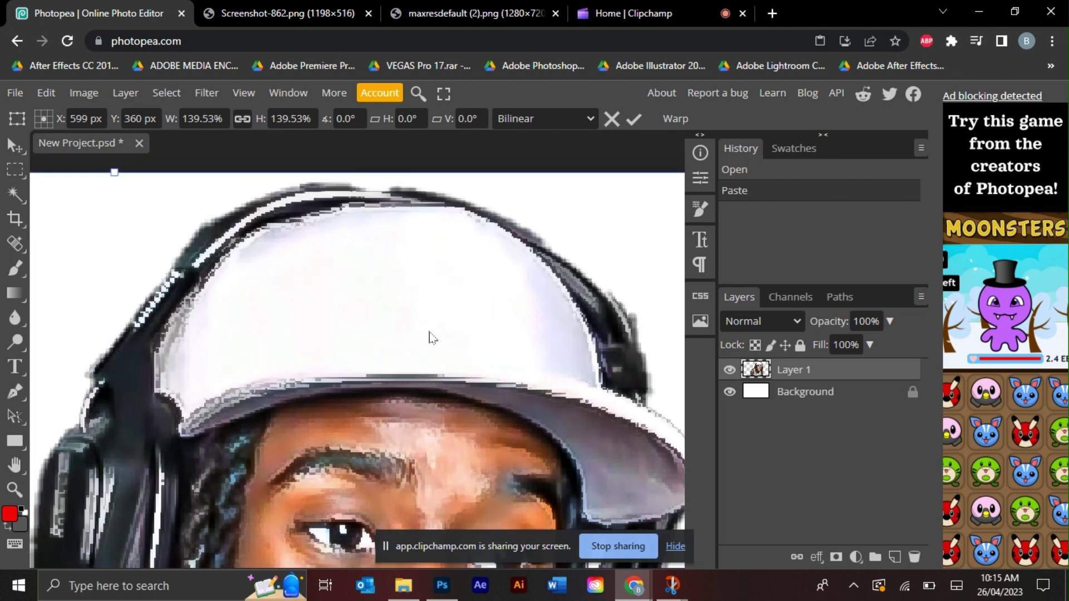
{"action": "scroll", "coordinate": [429, 338], "scroll_direction": "down", "scroll_amount": 1}
{"action": "left_click", "coordinate": [895, 557]}
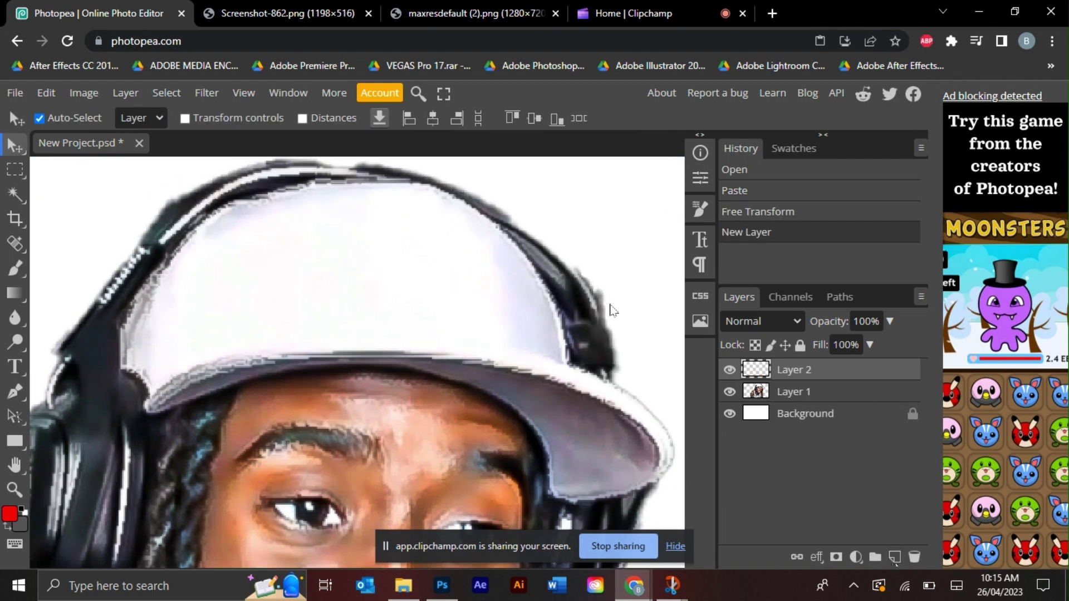
{"action": "left_click", "coordinate": [14, 271]}
{"action": "mouse_move", "coordinate": [274, 295]}
{"action": "left_mouse_down"}
{"action": "mouse_move", "coordinate": [255, 272]}
{"action": "mouse_move", "coordinate": [257, 252]}
{"action": "mouse_move", "coordinate": [220, 239]}
{"action": "mouse_move", "coordinate": [246, 210]}
{"action": "mouse_move", "coordinate": [228, 210]}
{"action": "mouse_move", "coordinate": [131, 319]}
{"action": "mouse_move", "coordinate": [126, 365]}
{"action": "mouse_move", "coordinate": [154, 415]}
{"action": "left_mouse_up"}
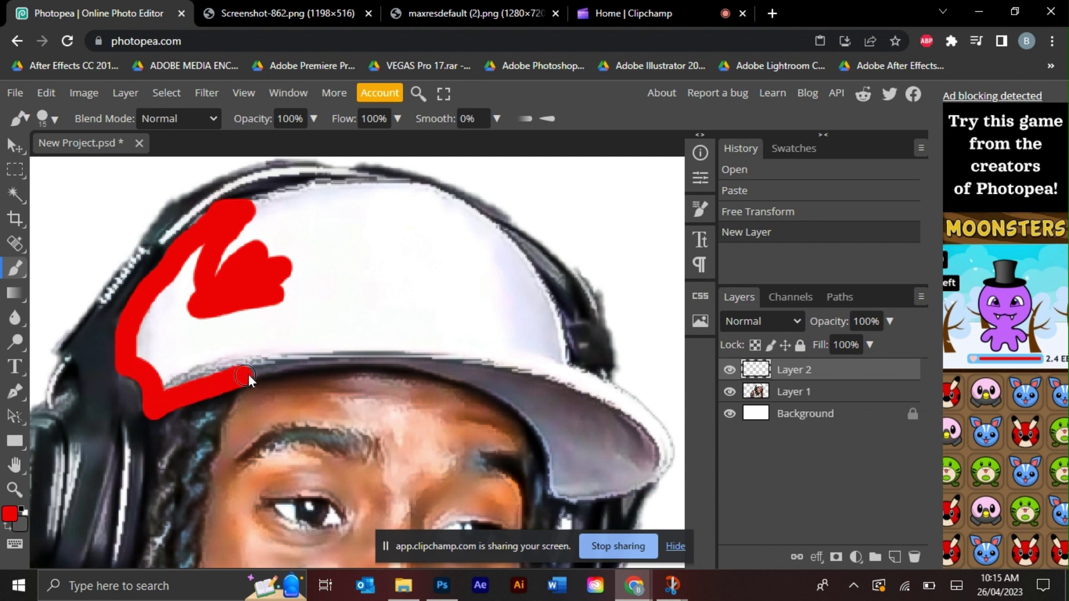
{"action": "left_click_drag", "start_coordinate": [293, 364], "coordinate": [407, 358]}
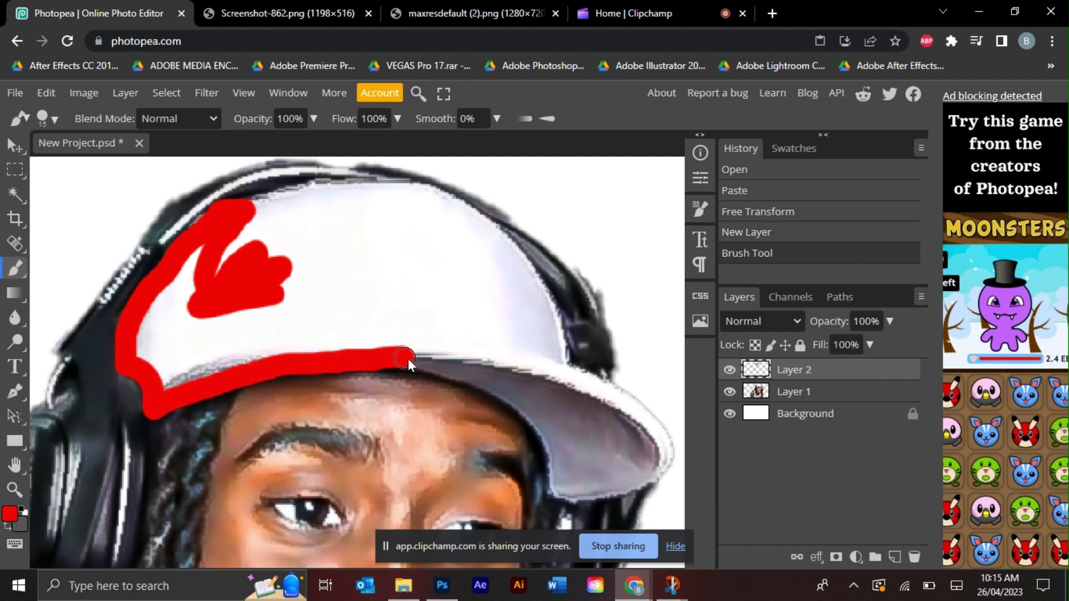
{"action": "left_click_drag", "start_coordinate": [521, 406], "coordinate": [567, 499]}
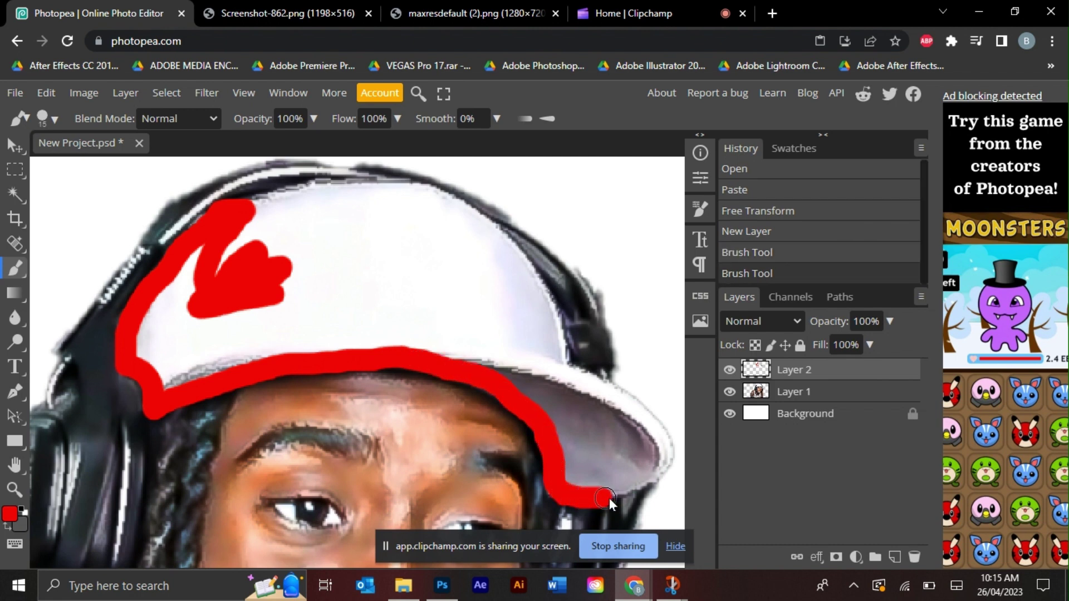
{"action": "mouse_move", "coordinate": [640, 485]}
{"action": "left_mouse_down"}
{"action": "mouse_move", "coordinate": [660, 421]}
{"action": "mouse_move", "coordinate": [641, 393]}
{"action": "mouse_move", "coordinate": [661, 455]}
{"action": "mouse_move", "coordinate": [673, 441]}
{"action": "mouse_move", "coordinate": [560, 368]}
{"action": "mouse_move", "coordinate": [535, 280]}
{"action": "mouse_move", "coordinate": [506, 247]}
{"action": "mouse_move", "coordinate": [428, 192]}
{"action": "mouse_move", "coordinate": [300, 190]}
{"action": "mouse_move", "coordinate": [244, 207]}
{"action": "mouse_move", "coordinate": [290, 198]}
{"action": "mouse_move", "coordinate": [212, 286]}
{"action": "left_mouse_up"}
- Clip the paint layer to the image layer and fill the cap's crown and brim with solid red brush strokes
{"action": "right_click", "coordinate": [803, 372]}
{"action": "left_click", "coordinate": [740, 444]}
{"action": "mouse_move", "coordinate": [139, 320]}
{"action": "left_mouse_down"}
{"action": "mouse_move", "coordinate": [150, 364]}
{"action": "mouse_move", "coordinate": [154, 323]}
{"action": "mouse_move", "coordinate": [132, 362]}
{"action": "mouse_move", "coordinate": [153, 313]}
{"action": "mouse_move", "coordinate": [208, 248]}
{"action": "mouse_move", "coordinate": [169, 288]}
{"action": "mouse_move", "coordinate": [156, 356]}
{"action": "mouse_move", "coordinate": [164, 383]}
{"action": "mouse_move", "coordinate": [208, 263]}
{"action": "mouse_move", "coordinate": [156, 337]}
{"action": "mouse_move", "coordinate": [180, 323]}
{"action": "mouse_move", "coordinate": [171, 357]}
{"action": "mouse_move", "coordinate": [192, 359]}
{"action": "mouse_move", "coordinate": [224, 284]}
{"action": "mouse_move", "coordinate": [200, 282]}
{"action": "mouse_move", "coordinate": [272, 216]}
{"action": "left_mouse_up"}
{"action": "mouse_move", "coordinate": [214, 300]}
{"action": "left_mouse_down"}
{"action": "mouse_move", "coordinate": [182, 382]}
{"action": "mouse_move", "coordinate": [297, 346]}
{"action": "mouse_move", "coordinate": [242, 347]}
{"action": "mouse_move", "coordinate": [264, 293]}
{"action": "mouse_move", "coordinate": [215, 336]}
{"action": "left_mouse_up"}
{"action": "mouse_move", "coordinate": [202, 376]}
{"action": "left_mouse_down"}
{"action": "mouse_move", "coordinate": [346, 333]}
{"action": "mouse_move", "coordinate": [404, 334]}
{"action": "mouse_move", "coordinate": [310, 350]}
{"action": "mouse_move", "coordinate": [420, 345]}
{"action": "mouse_move", "coordinate": [515, 366]}
{"action": "left_mouse_up"}
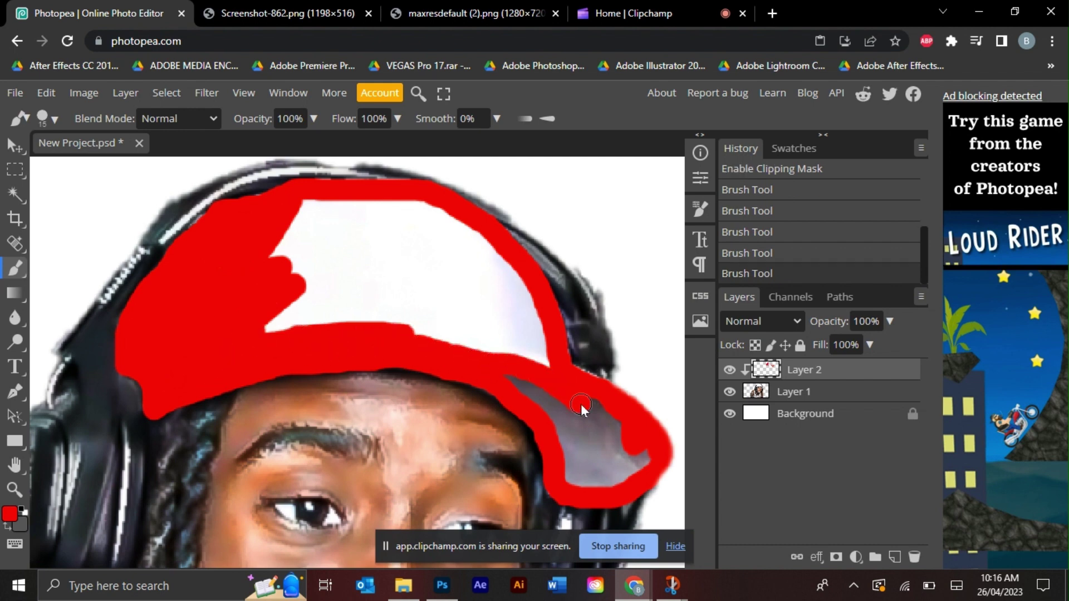
{"action": "left_click_drag", "start_coordinate": [573, 482], "coordinate": [573, 445]}
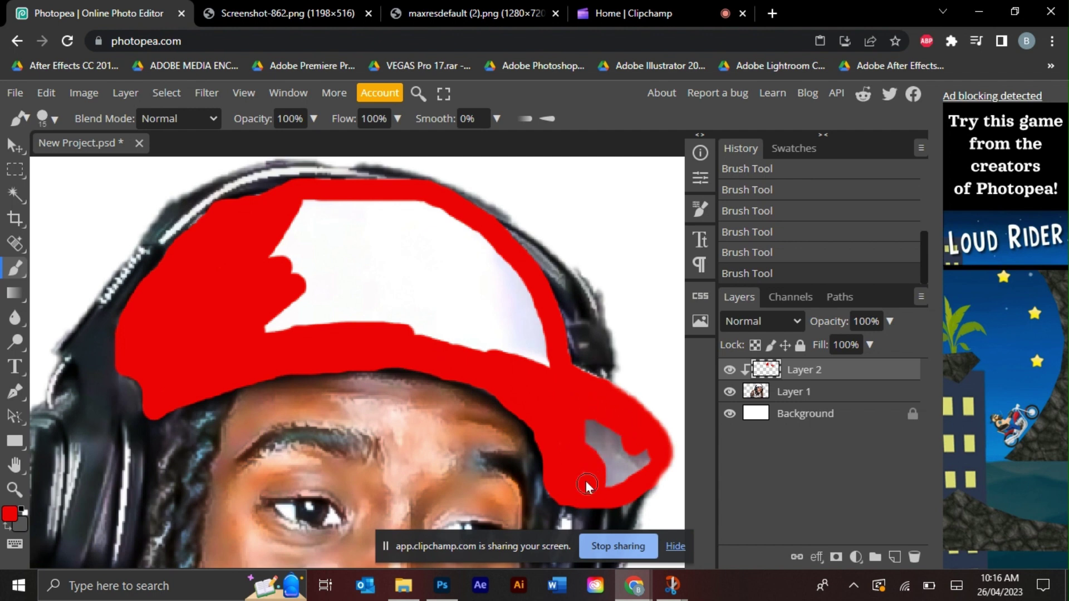
{"action": "mouse_move", "coordinate": [586, 482]}
{"action": "left_mouse_down"}
{"action": "mouse_move", "coordinate": [584, 430]}
{"action": "mouse_move", "coordinate": [600, 412]}
{"action": "left_mouse_up"}
{"action": "mouse_move", "coordinate": [607, 460]}
{"action": "left_mouse_down"}
{"action": "mouse_move", "coordinate": [600, 426]}
{"action": "mouse_move", "coordinate": [603, 488]}
{"action": "mouse_move", "coordinate": [646, 454]}
{"action": "mouse_move", "coordinate": [630, 479]}
{"action": "mouse_move", "coordinate": [616, 449]}
{"action": "left_mouse_up"}
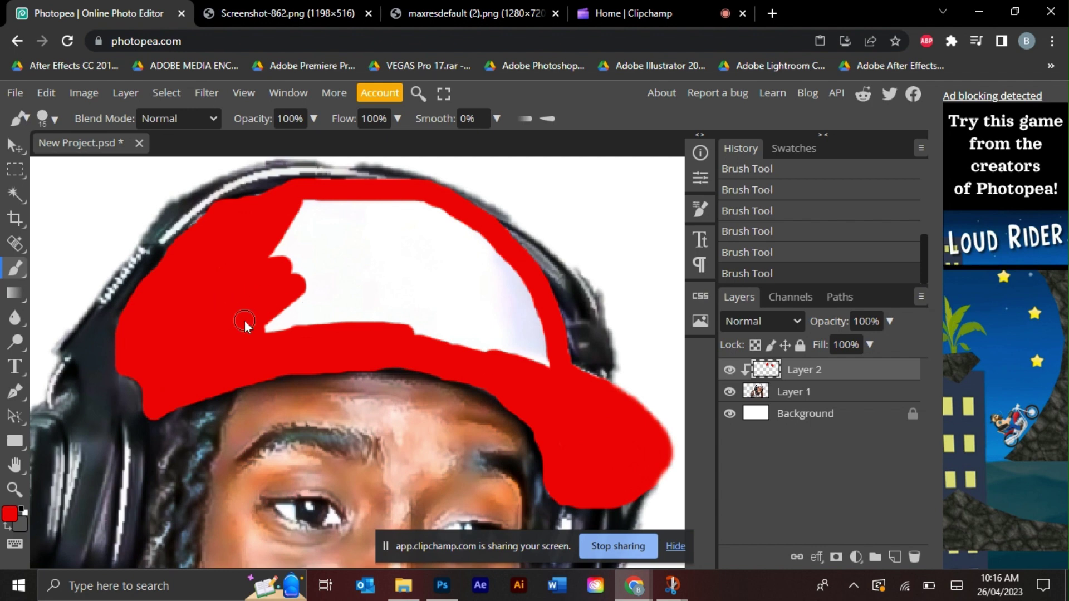
{"action": "left_click_drag", "start_coordinate": [276, 323], "coordinate": [308, 315]}
{"action": "mouse_move", "coordinate": [396, 326]}
{"action": "left_mouse_down"}
{"action": "mouse_move", "coordinate": [358, 292]}
{"action": "mouse_move", "coordinate": [339, 293]}
{"action": "mouse_move", "coordinate": [388, 294]}
{"action": "mouse_move", "coordinate": [411, 304]}
{"action": "mouse_move", "coordinate": [402, 323]}
{"action": "mouse_move", "coordinate": [411, 310]}
{"action": "mouse_move", "coordinate": [515, 350]}
{"action": "mouse_move", "coordinate": [504, 313]}
{"action": "mouse_move", "coordinate": [513, 294]}
{"action": "mouse_move", "coordinate": [528, 341]}
{"action": "mouse_move", "coordinate": [466, 237]}
{"action": "mouse_move", "coordinate": [304, 203]}
{"action": "mouse_move", "coordinate": [263, 303]}
{"action": "mouse_move", "coordinate": [335, 215]}
{"action": "mouse_move", "coordinate": [308, 223]}
{"action": "mouse_move", "coordinate": [267, 283]}
{"action": "mouse_move", "coordinate": [366, 231]}
{"action": "mouse_move", "coordinate": [304, 297]}
{"action": "mouse_move", "coordinate": [383, 279]}
{"action": "mouse_move", "coordinate": [317, 254]}
{"action": "mouse_move", "coordinate": [363, 220]}
{"action": "mouse_move", "coordinate": [415, 213]}
{"action": "mouse_move", "coordinate": [331, 212]}
{"action": "mouse_move", "coordinate": [403, 210]}
{"action": "mouse_move", "coordinate": [470, 231]}
{"action": "mouse_move", "coordinate": [532, 299]}
{"action": "mouse_move", "coordinate": [371, 245]}
{"action": "mouse_move", "coordinate": [357, 256]}
{"action": "mouse_move", "coordinate": [419, 286]}
{"action": "mouse_move", "coordinate": [390, 259]}
{"action": "mouse_move", "coordinate": [469, 252]}
{"action": "left_mouse_up"}
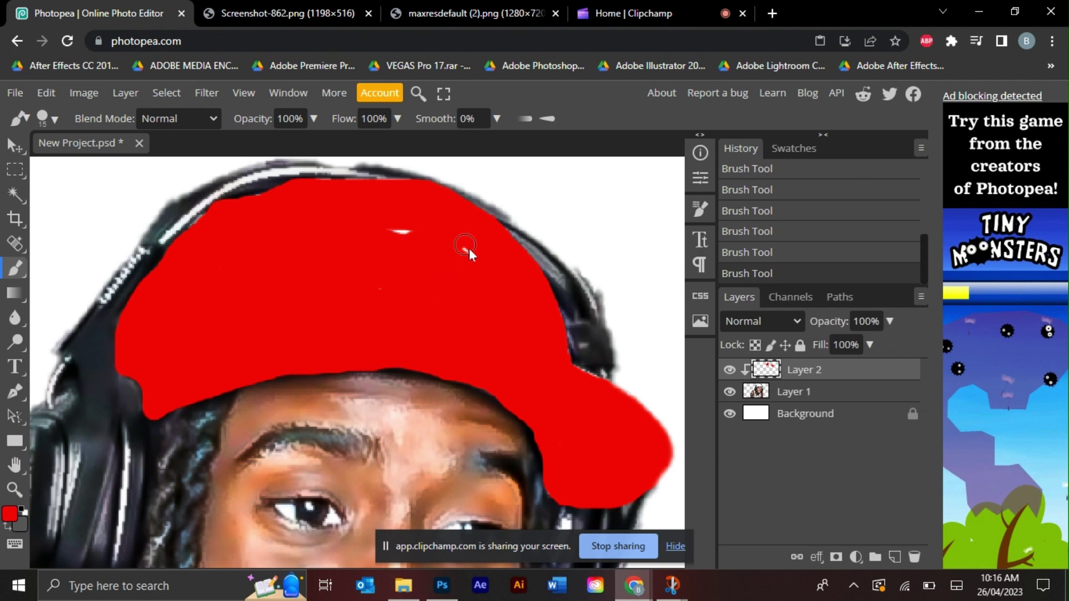
- Set the red paint layer's blend mode to Multiply
{"action": "left_click", "coordinate": [757, 323]}
{"action": "left_click", "coordinate": [749, 83]}
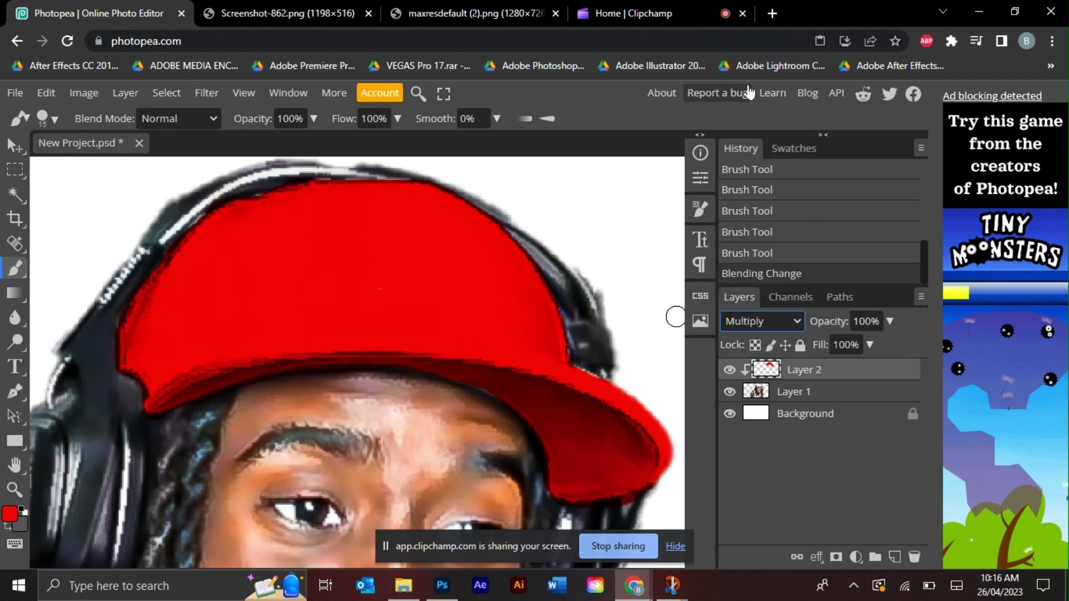
{"action": "scroll", "coordinate": [507, 249], "scroll_direction": "down", "scroll_amount": 2}
{"action": "scroll", "coordinate": [507, 249], "scroll_direction": "down", "scroll_amount": 1}
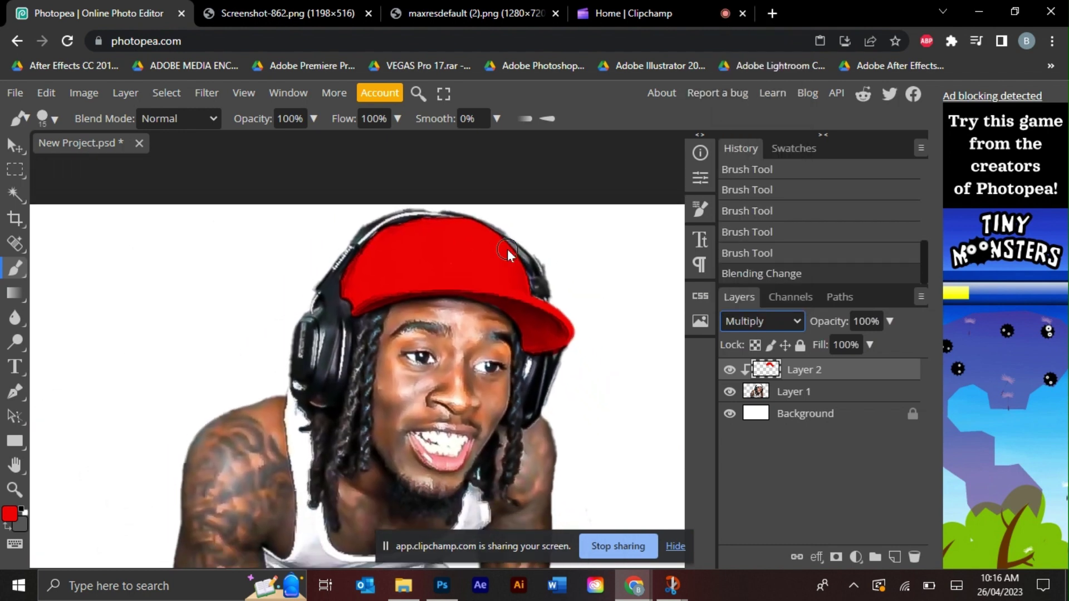
- Shift the hue of the cap's paint layer from red to orange-yellow with a Hue/Saturation adjustment
{"action": "left_click", "coordinate": [804, 397]}
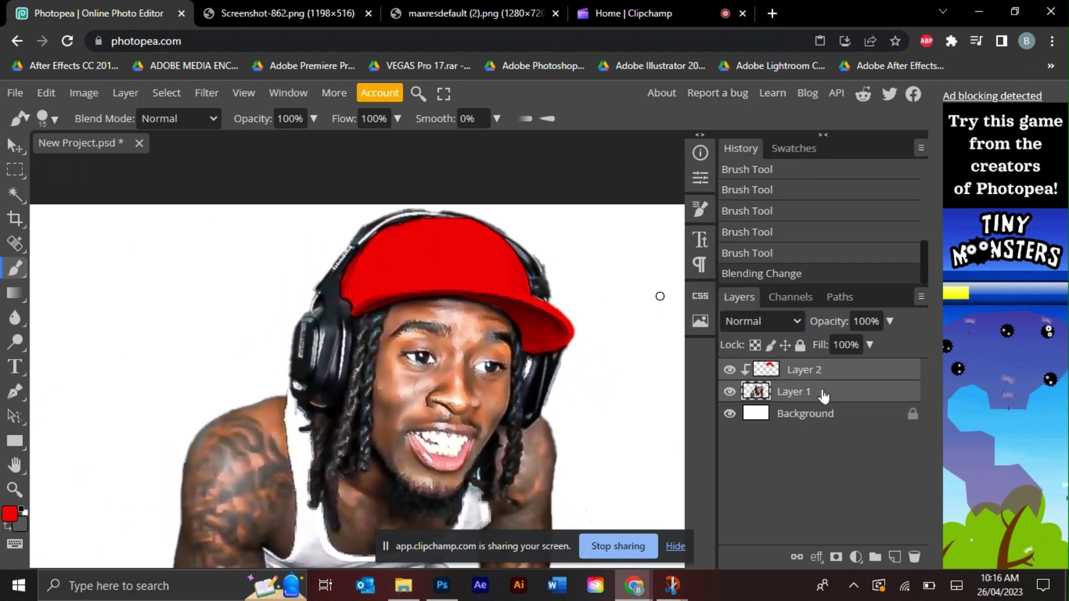
{"action": "left_click", "coordinate": [824, 370]}
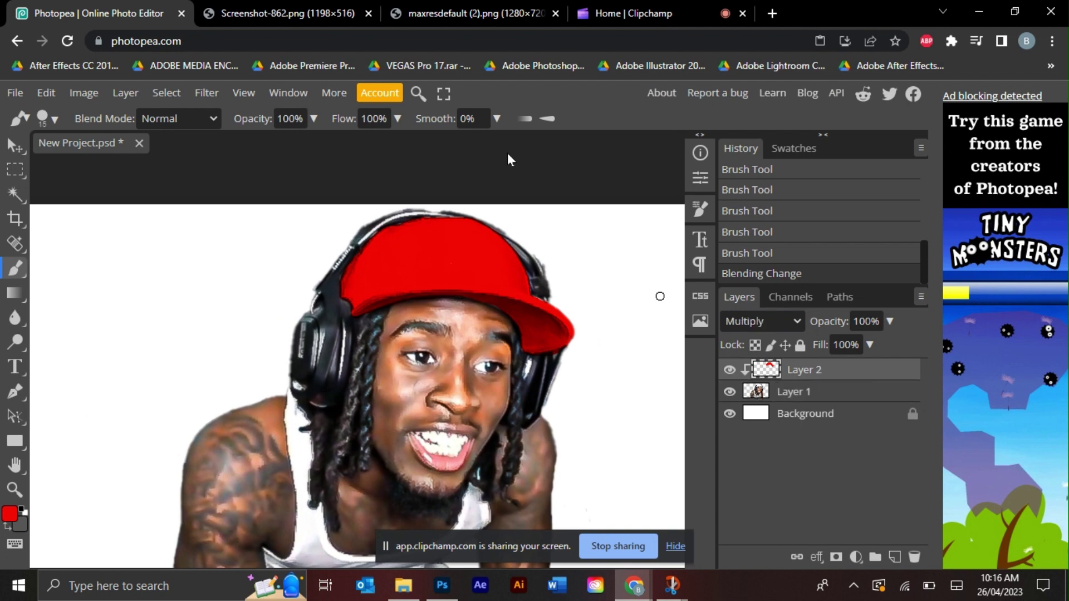
{"action": "left_click", "coordinate": [418, 93]}
{"action": "type", "text": "hu"}
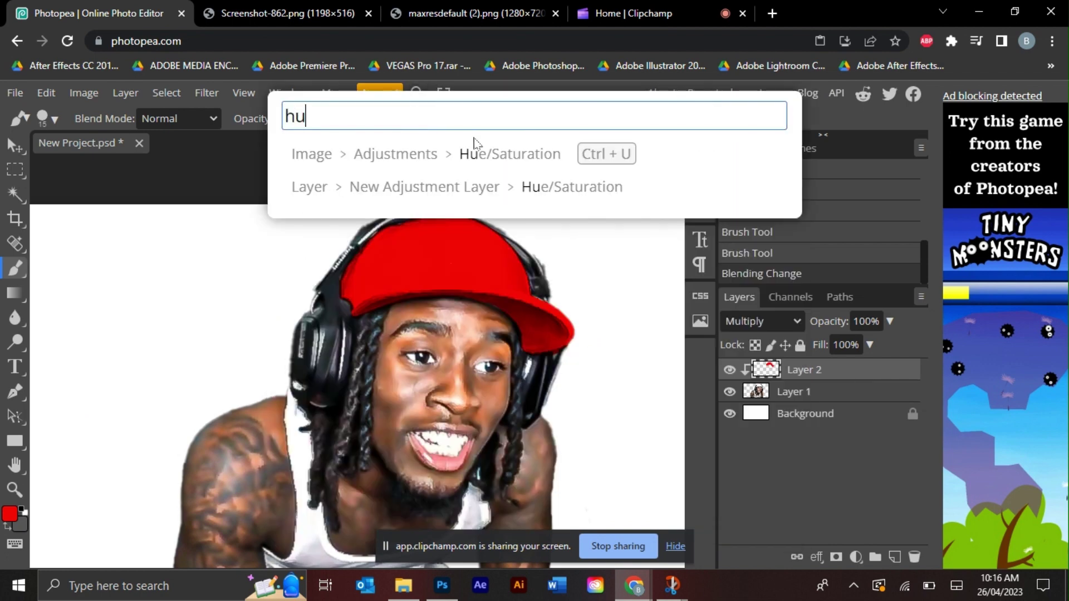
{"action": "left_click", "coordinate": [475, 151]}
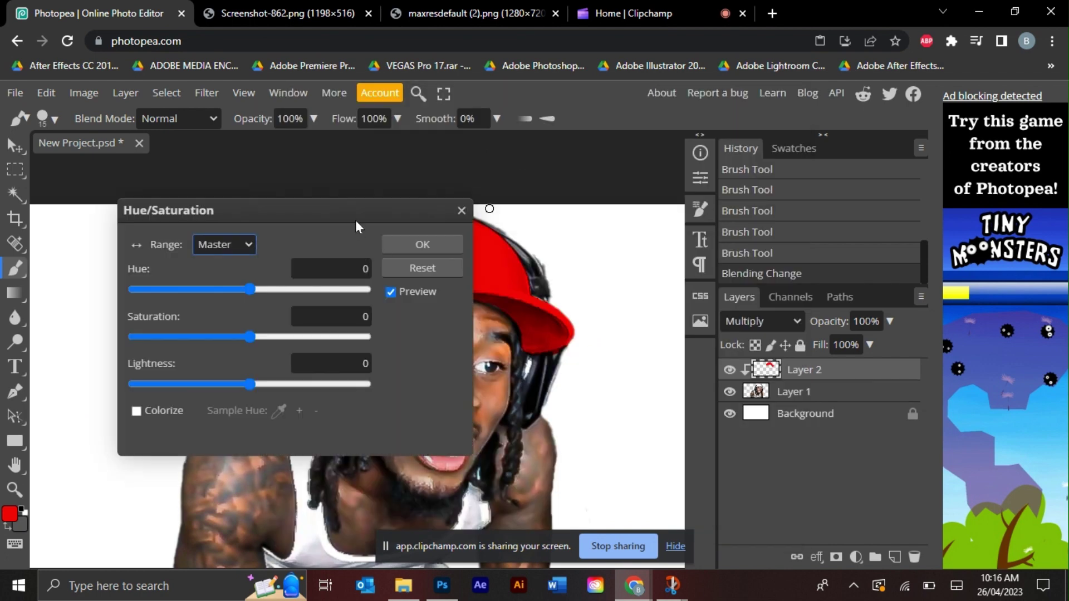
{"action": "left_click_drag", "start_coordinate": [356, 220], "coordinate": [813, 228]}
{"action": "mouse_move", "coordinate": [766, 271]}
{"action": "left_mouse_down"}
{"action": "mouse_move", "coordinate": [873, 266]}
{"action": "mouse_move", "coordinate": [767, 259]}
{"action": "mouse_move", "coordinate": [743, 266]}
{"action": "mouse_move", "coordinate": [753, 274]}
{"action": "left_mouse_up"}
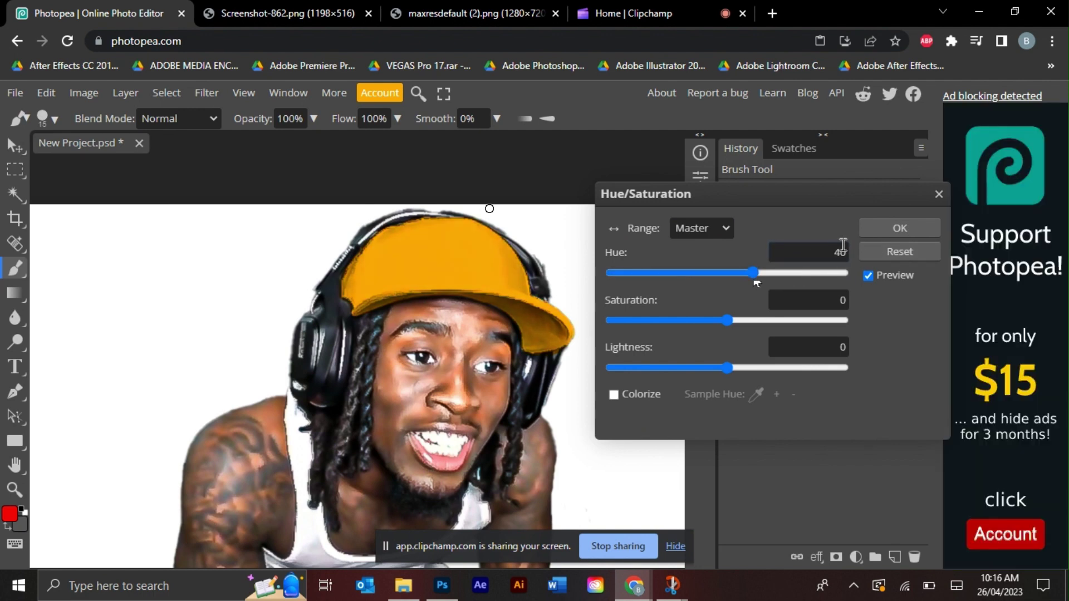
{"action": "left_click", "coordinate": [880, 229]}
{"action": "left_click", "coordinate": [424, 92]}
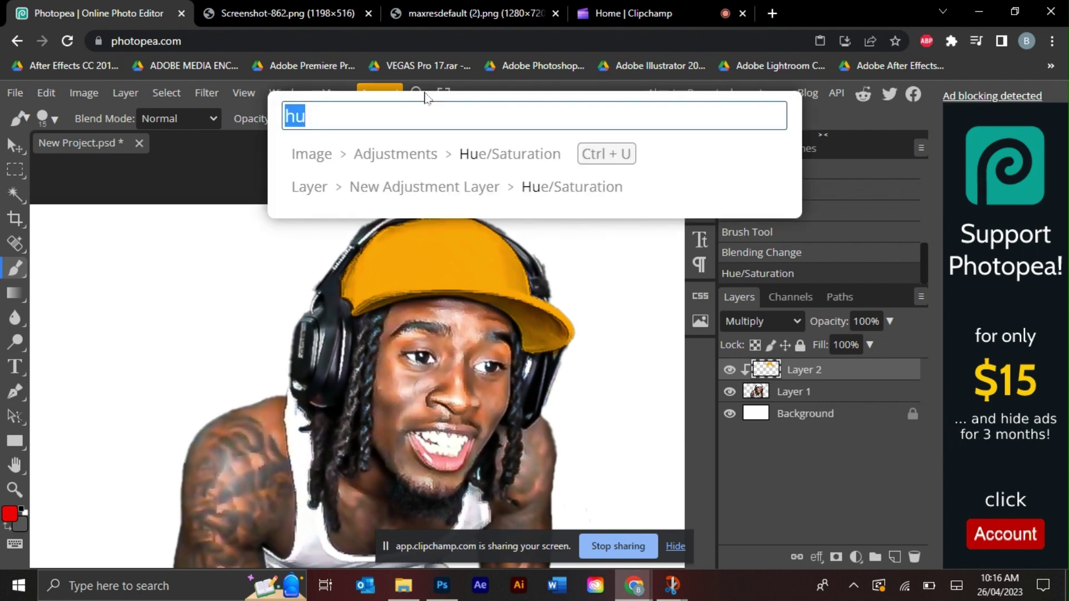
{"action": "type", "text": "expos"}
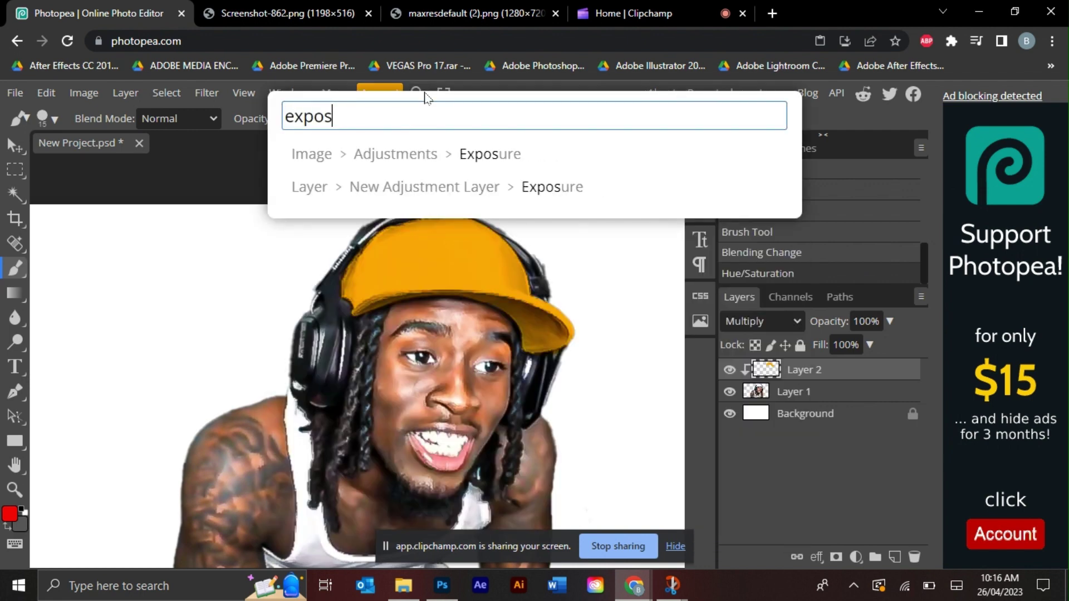
{"action": "left_click", "coordinate": [486, 155]}
{"action": "mouse_move", "coordinate": [326, 267]}
{"action": "left_mouse_down"}
{"action": "mouse_move", "coordinate": [355, 262]}
{"action": "mouse_move", "coordinate": [314, 262]}
{"action": "left_mouse_up"}
{"action": "left_click_drag", "start_coordinate": [360, 215], "coordinate": [819, 197]}
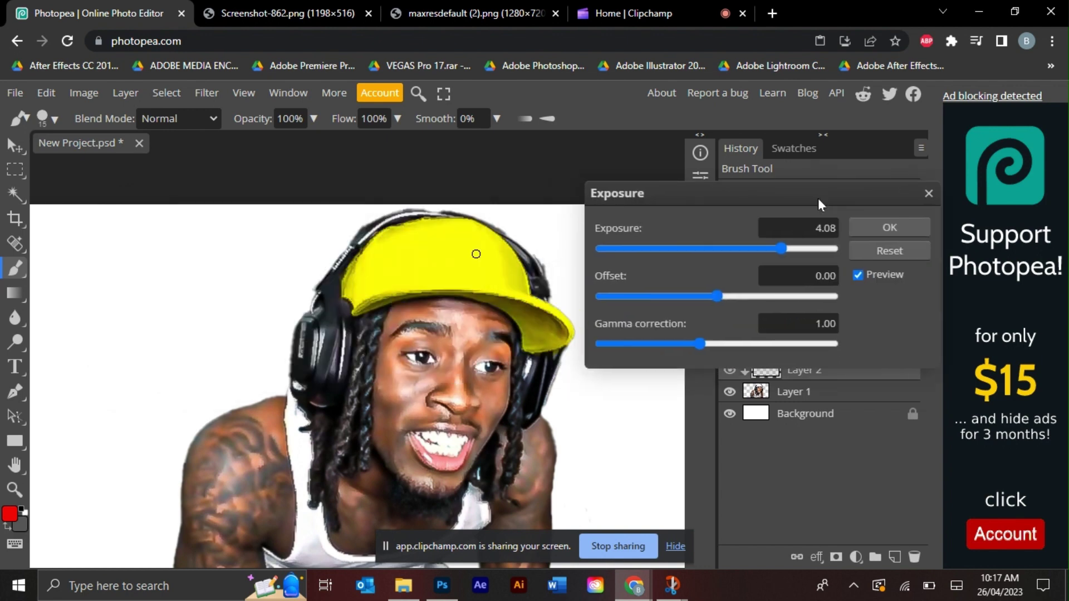
{"action": "left_click", "coordinate": [927, 192]}
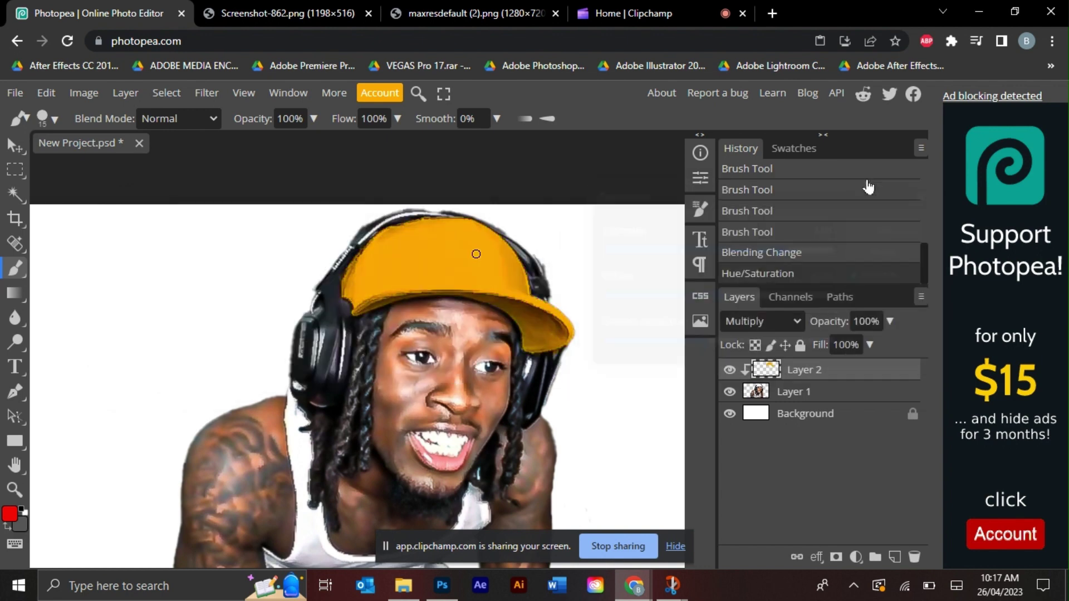
- Try a Brightness/Contrast adjustment on the cap's paint layer, with both values at 0
{"action": "left_click", "coordinate": [423, 96]}
{"action": "type", "text": "brigh"}
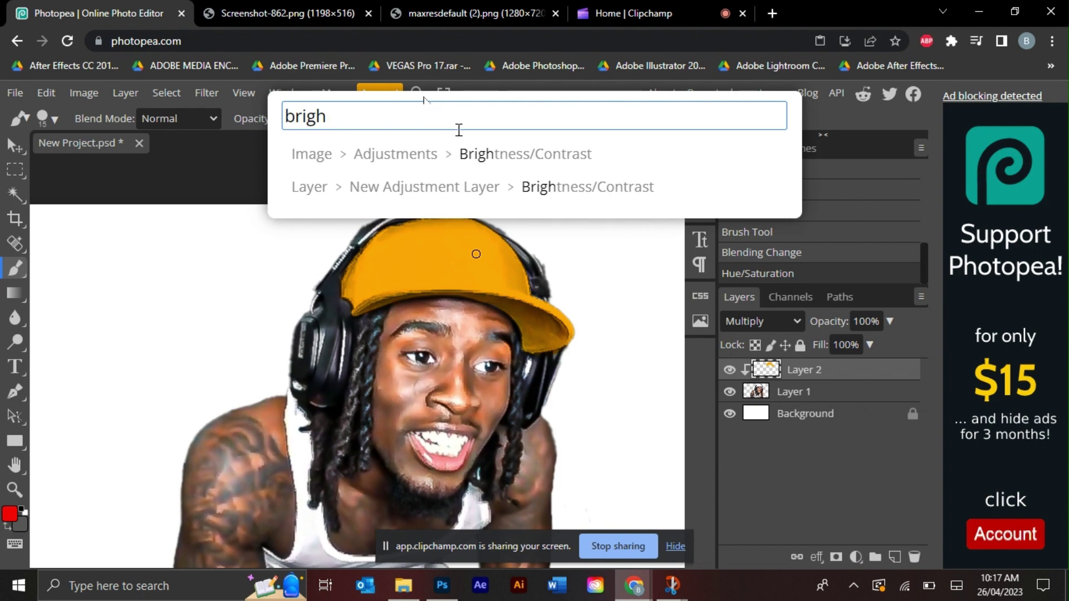
{"action": "key", "text": "Return"}
{"action": "left_click_drag", "start_coordinate": [345, 211], "coordinate": [804, 142]}
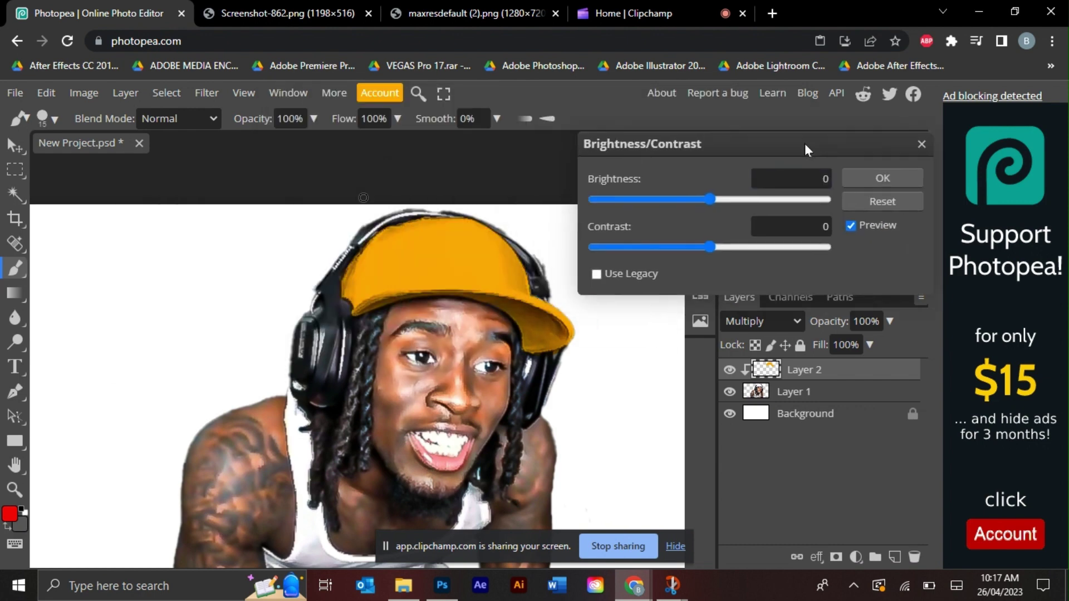
{"action": "mouse_move", "coordinate": [710, 200]}
{"action": "left_mouse_down"}
{"action": "mouse_move", "coordinate": [860, 195]}
{"action": "mouse_move", "coordinate": [733, 193]}
{"action": "mouse_move", "coordinate": [743, 194]}
{"action": "mouse_move", "coordinate": [684, 207]}
{"action": "mouse_move", "coordinate": [710, 207]}
{"action": "left_mouse_up"}
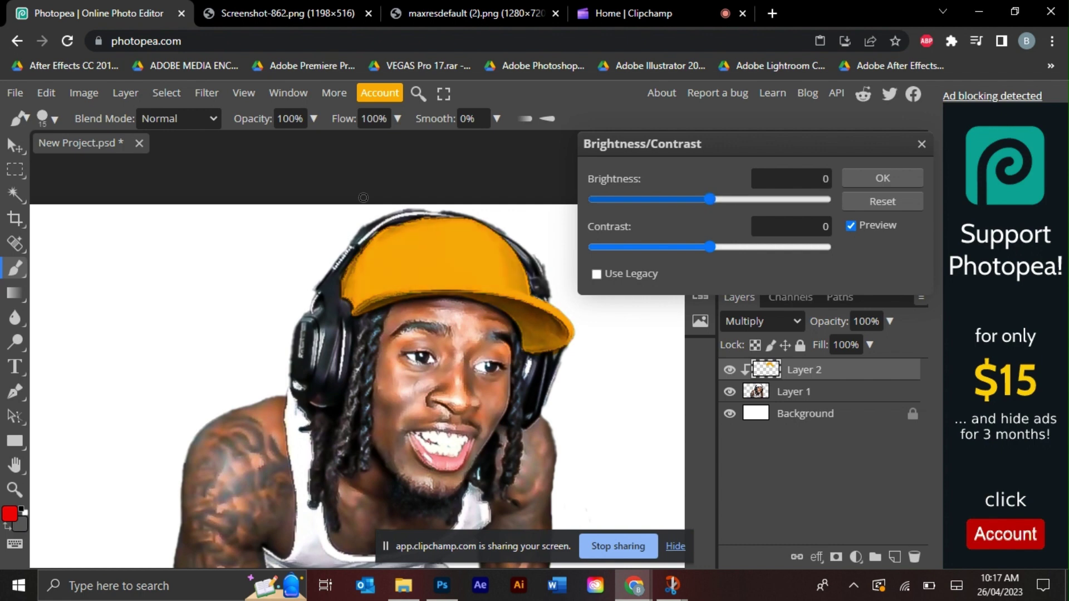
{"action": "left_click", "coordinate": [885, 177]}
- Merge the cap's paint layer with the layer of the man below it
{"action": "left_click", "coordinate": [772, 395]}
{"action": "right_click", "coordinate": [771, 397]}
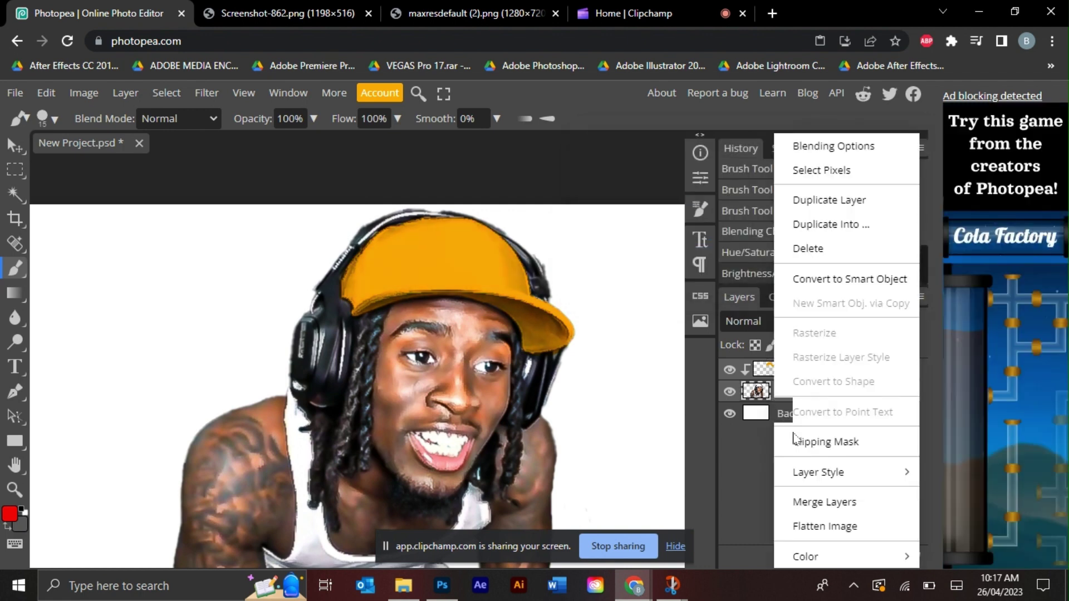
{"action": "left_click", "coordinate": [811, 500]}
- Enlarge the merged cutout to about 165% and move it to the canvas's left side, so that the face fills that half
{"action": "scroll", "coordinate": [480, 398], "scroll_direction": "down", "scroll_amount": 3}
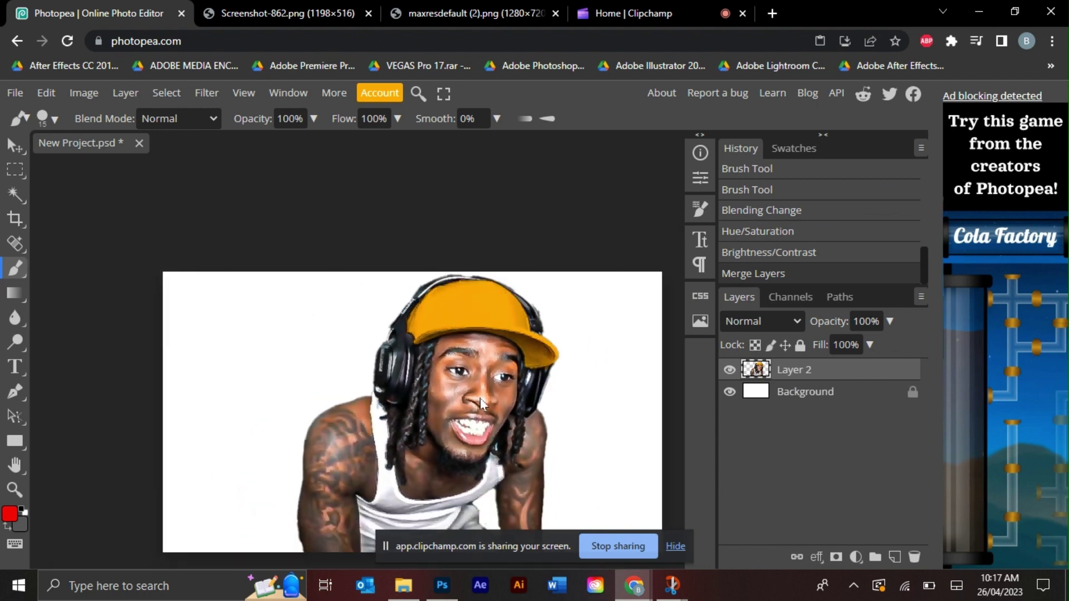
{"action": "scroll", "coordinate": [480, 397], "scroll_direction": "up", "scroll_amount": 3}
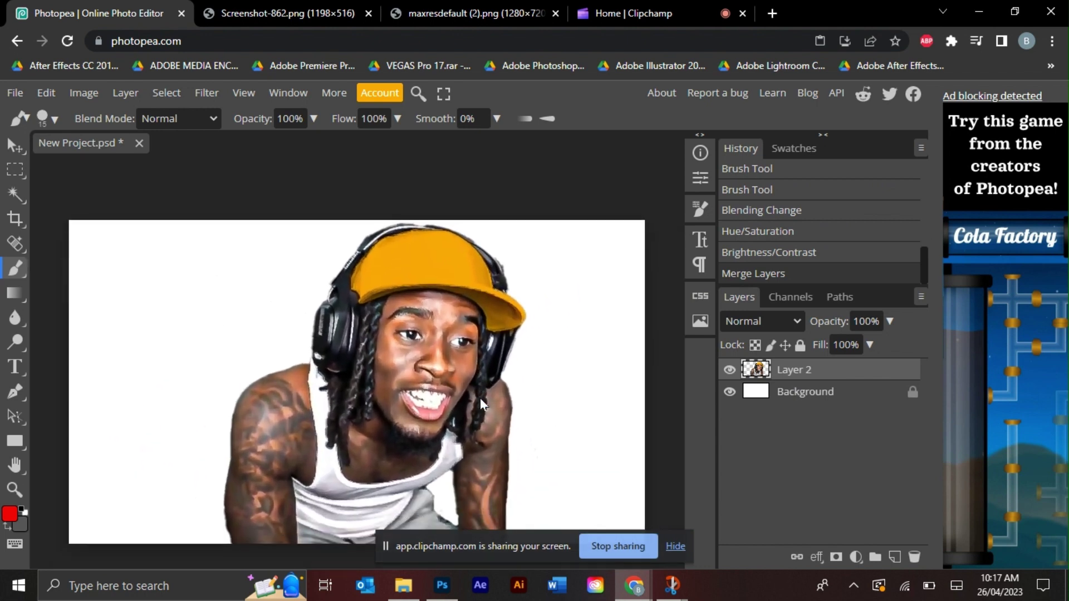
{"action": "left_click", "coordinate": [46, 92]}
{"action": "left_click", "coordinate": [112, 455]}
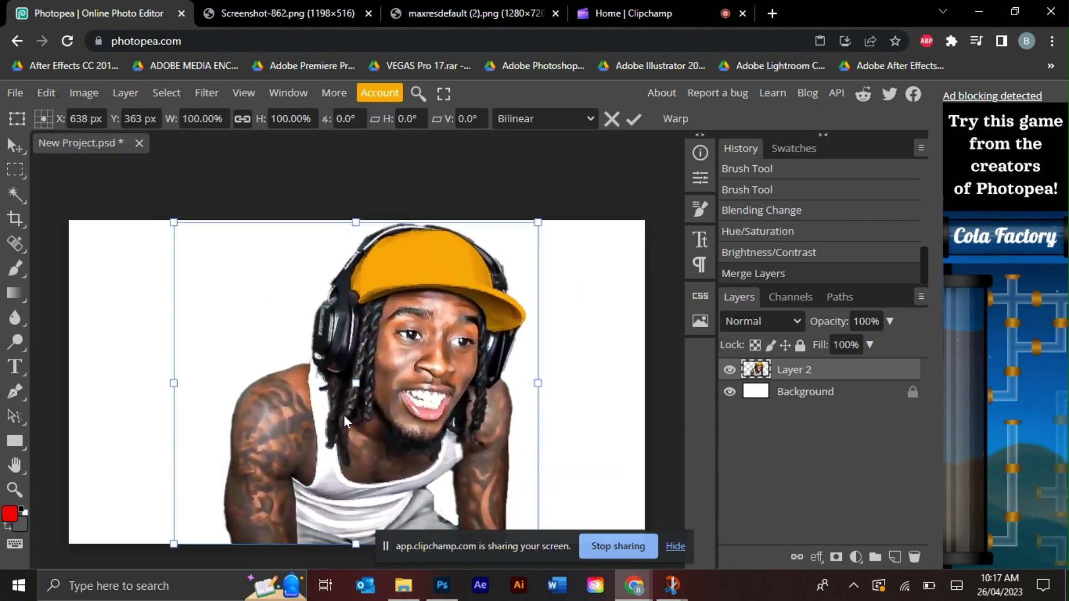
{"action": "scroll", "coordinate": [343, 415], "scroll_direction": "down", "scroll_amount": 1}
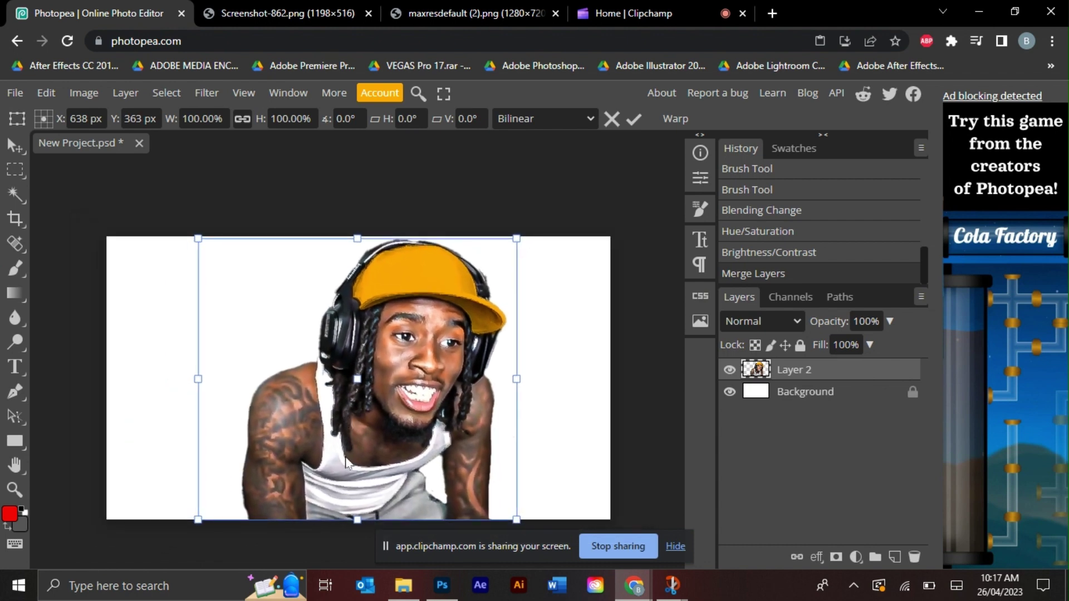
{"action": "left_click_drag", "start_coordinate": [357, 238], "coordinate": [358, 73]}
{"action": "left_click_drag", "start_coordinate": [352, 272], "coordinate": [105, 388]}
{"action": "left_click_drag", "start_coordinate": [361, 402], "coordinate": [376, 402]}
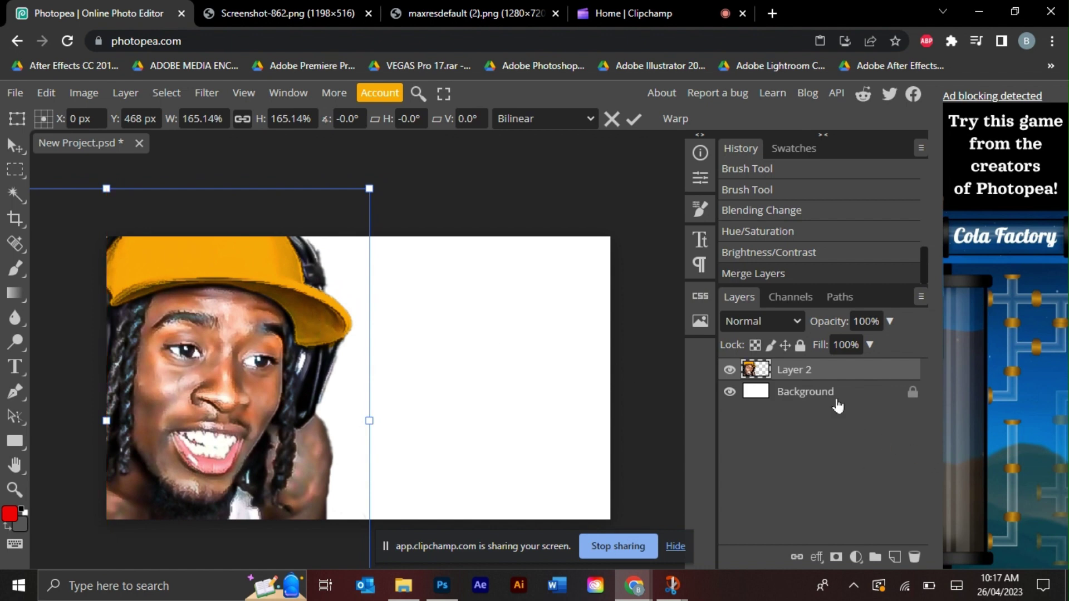
- Copy the image maxresdefault (2).png from its browser tab and paste it into the thumbnail beneath the man's cutout
{"action": "left_click", "coordinate": [452, 8]}
{"action": "right_click", "coordinate": [430, 306]}
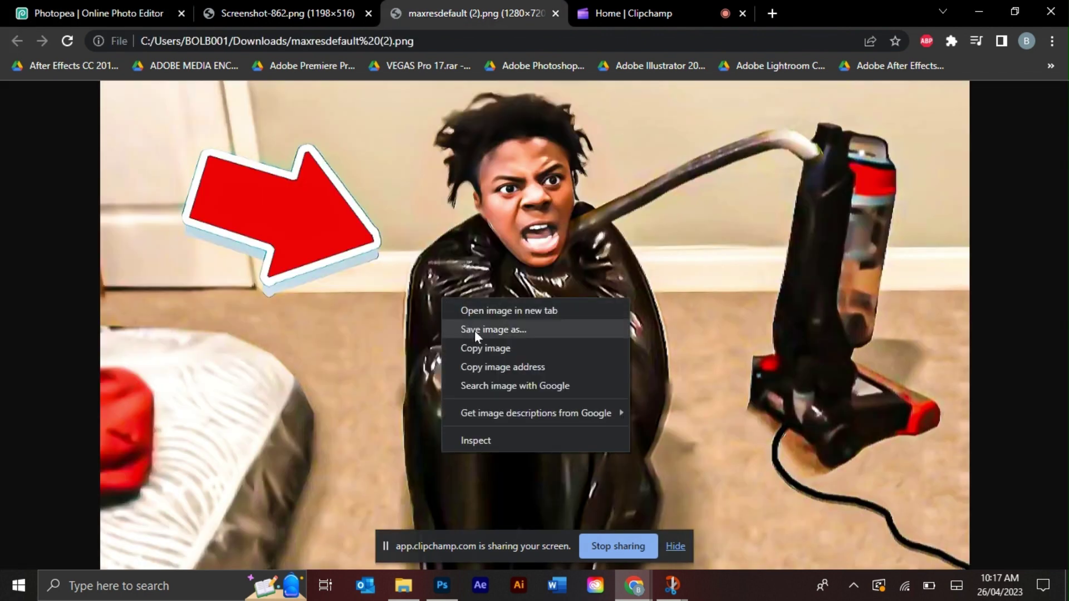
{"action": "left_click", "coordinate": [479, 342]}
{"action": "left_click", "coordinate": [139, 11]}
{"action": "key", "text": "ctrl+v"}
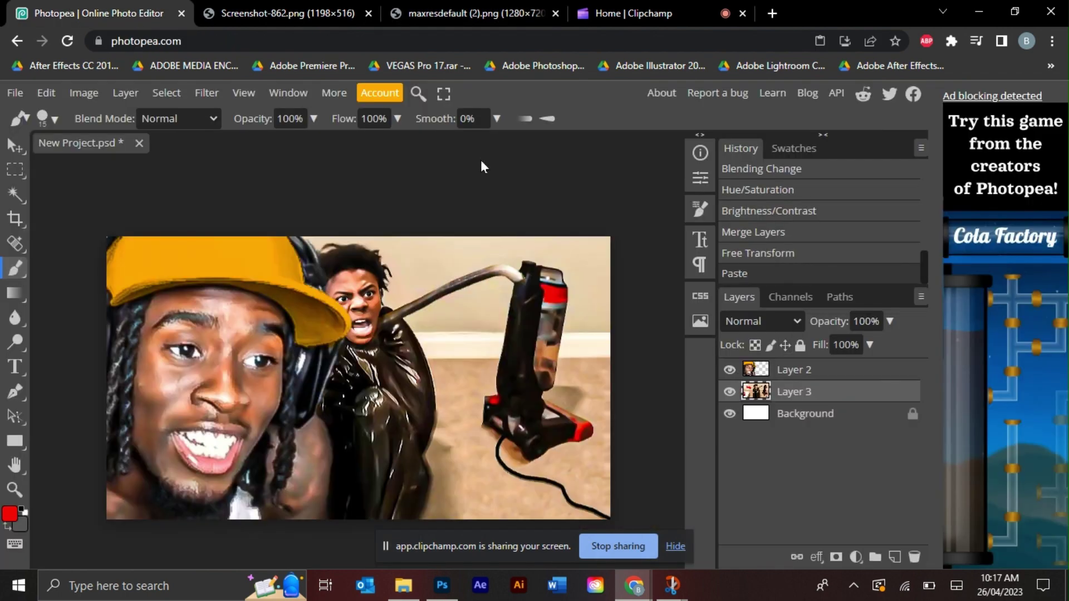
- Enlarge the pasted vacuum-cleaner image to about 121% and shift it so that its man fills the canvas's right half
{"action": "left_click", "coordinate": [45, 94]}
{"action": "left_click", "coordinate": [89, 455]}
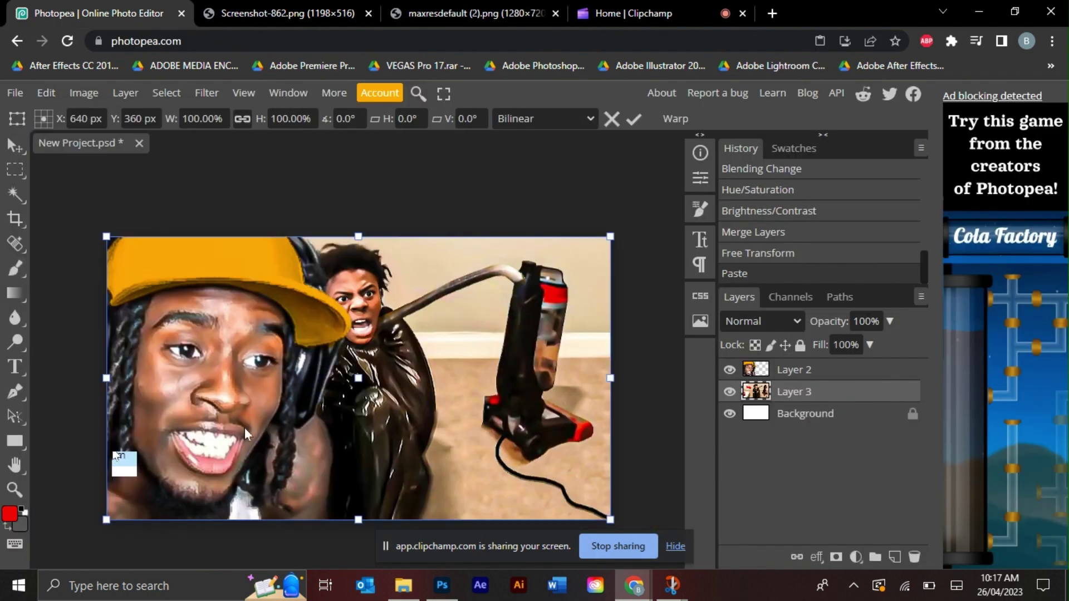
{"action": "left_click_drag", "start_coordinate": [361, 397], "coordinate": [472, 396]}
{"action": "left_click_drag", "start_coordinate": [415, 240], "coordinate": [412, 198]}
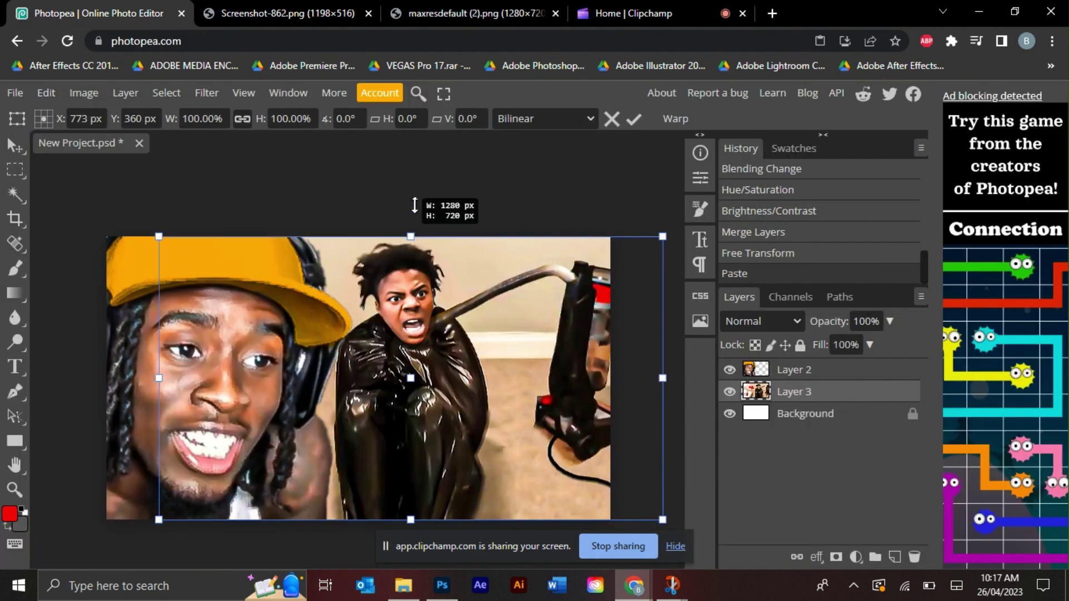
{"action": "left_click_drag", "start_coordinate": [473, 326], "coordinate": [508, 390]}
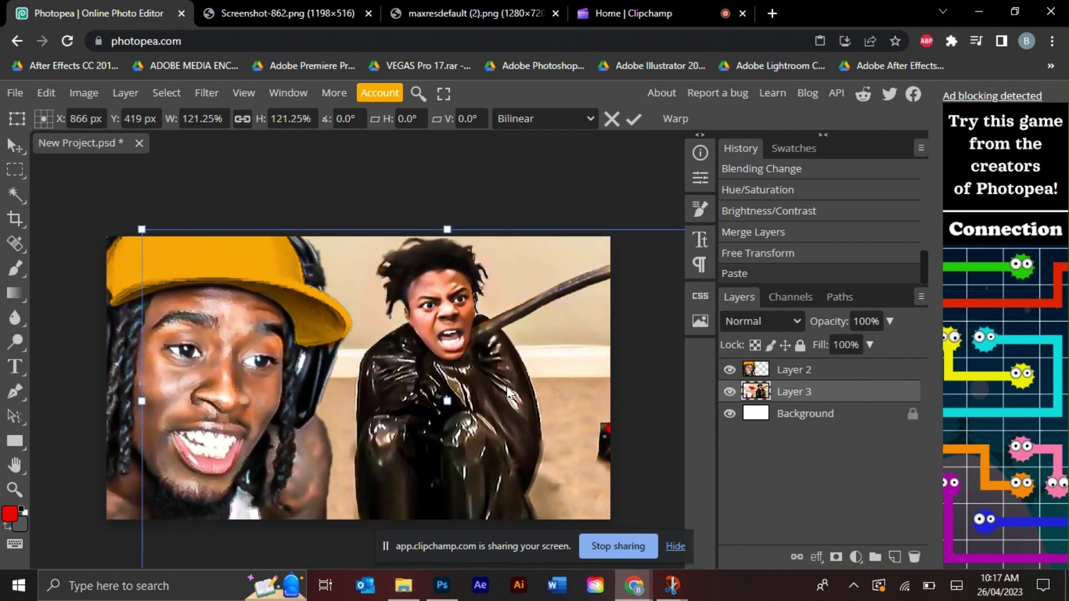
{"action": "left_click", "coordinate": [15, 267]}
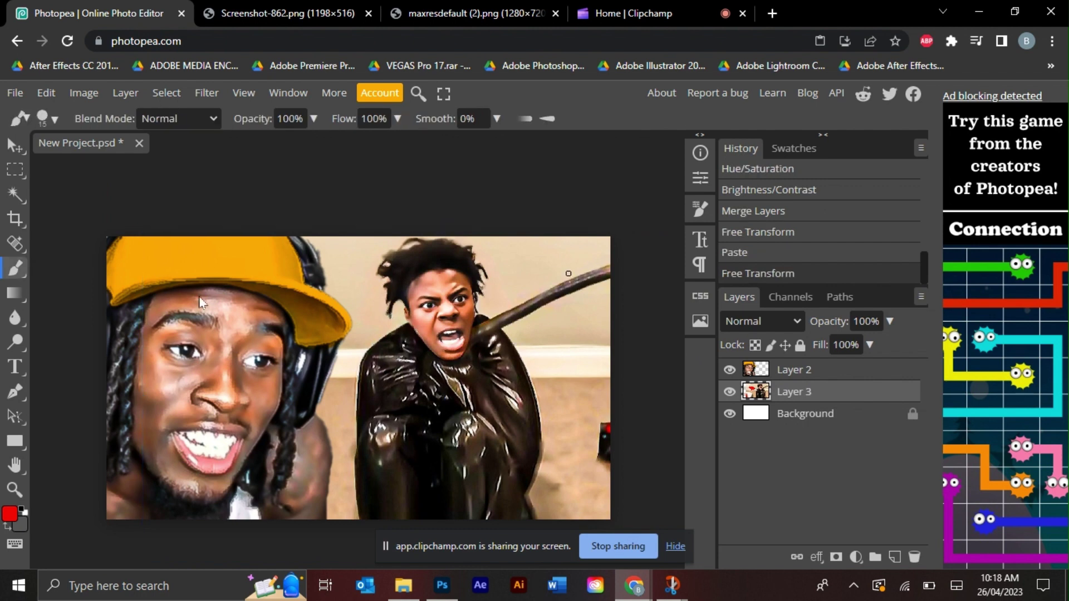
- Set the Type tool's text colour to white (ffffff) and make the vacuum-cleaner image's layer active
{"action": "left_click", "coordinate": [17, 367]}
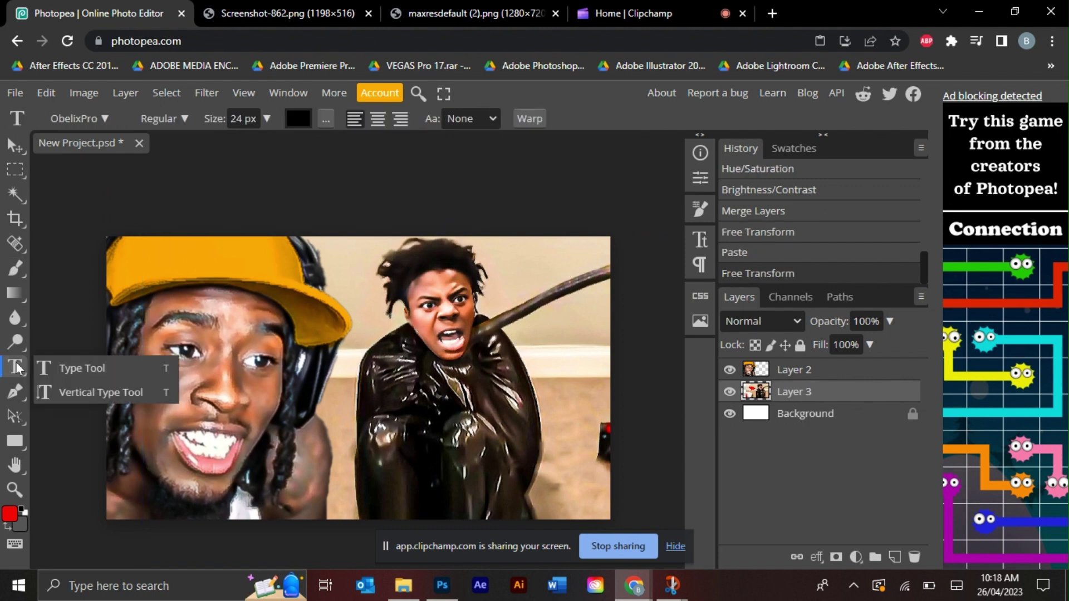
{"action": "left_click", "coordinate": [298, 118]}
{"action": "left_click", "coordinate": [128, 233]}
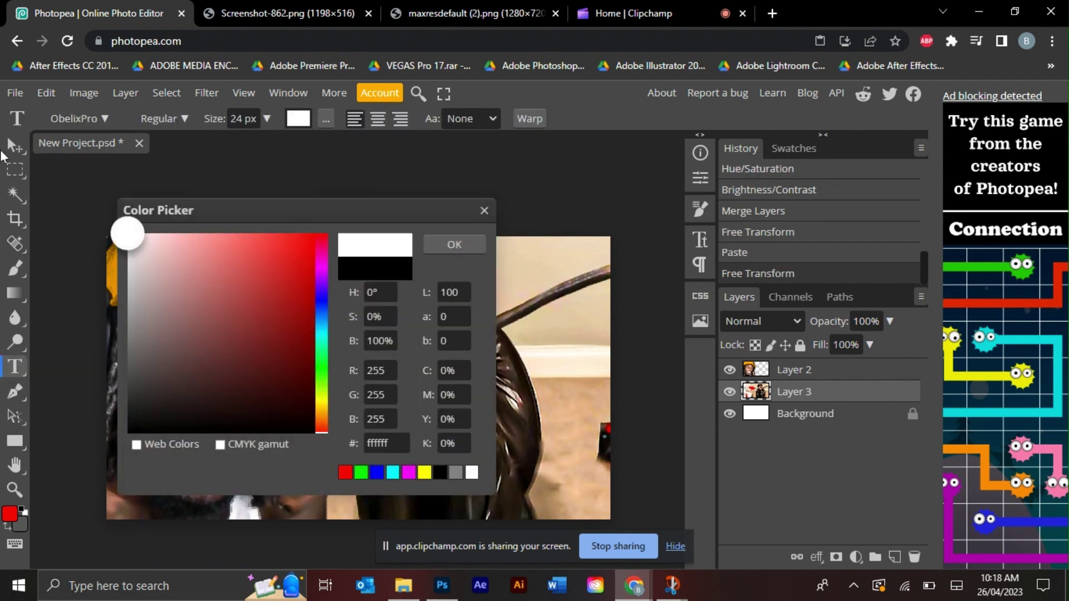
{"action": "left_click", "coordinate": [443, 249]}
{"action": "left_click", "coordinate": [827, 393]}
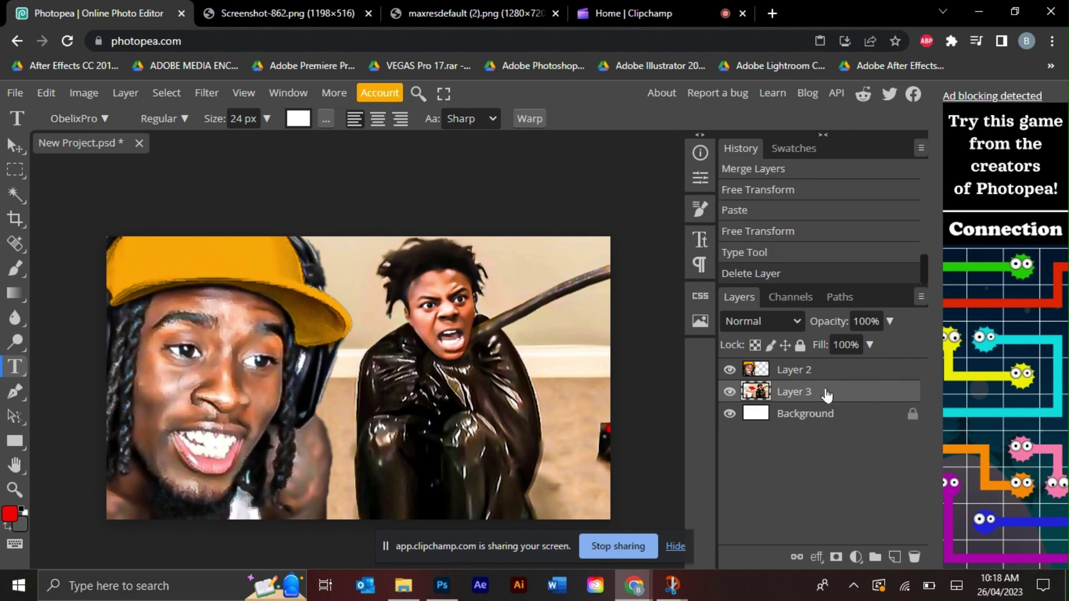
- Add the text "WTF?", including the quotation marks, in the ObelixPro font over the black suit's legs
{"action": "left_click", "coordinate": [96, 118]}
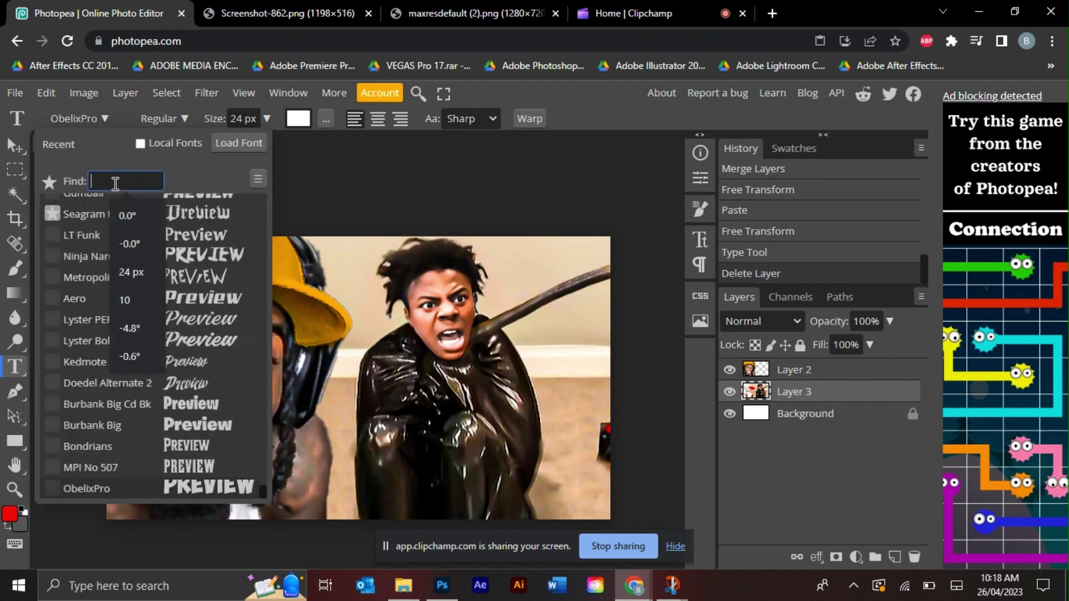
{"action": "type", "text": "Obel"}
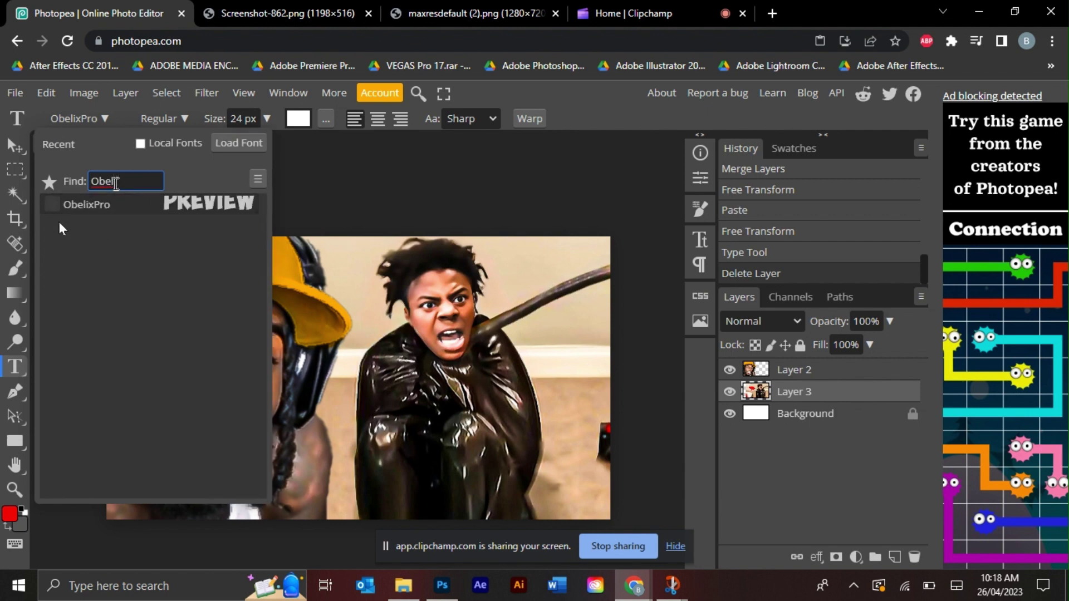
{"action": "left_click", "coordinate": [93, 206]}
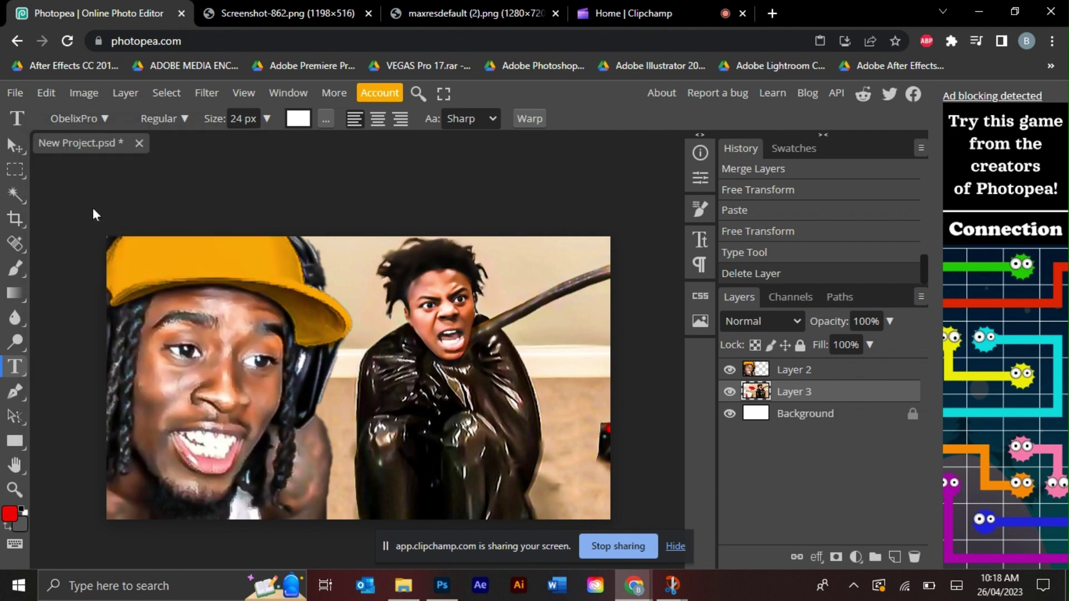
{"action": "left_click", "coordinate": [393, 456]}
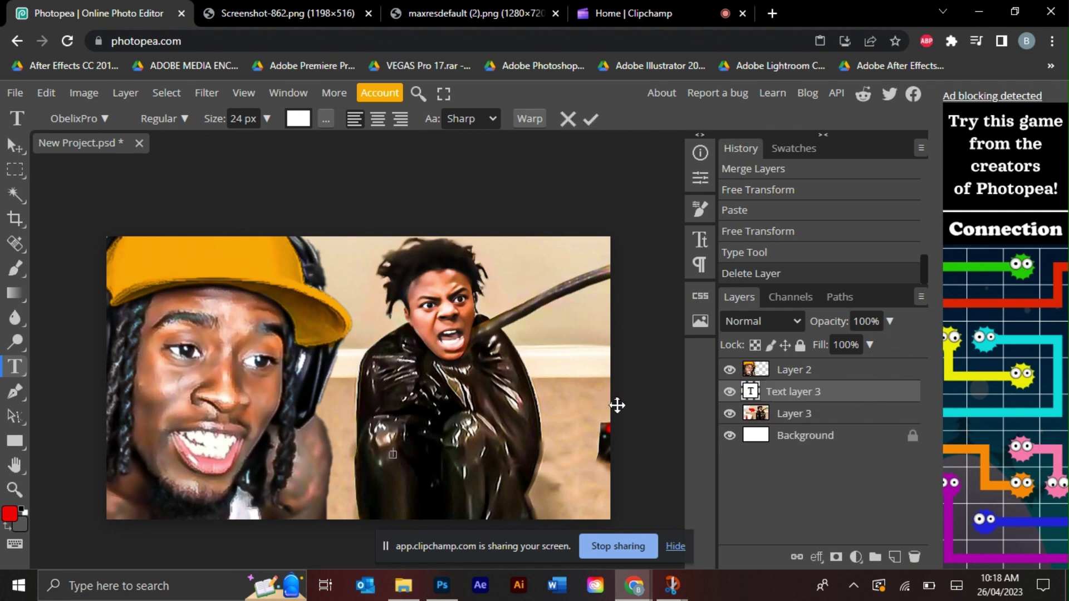
{"action": "type", "text": "WTF"}
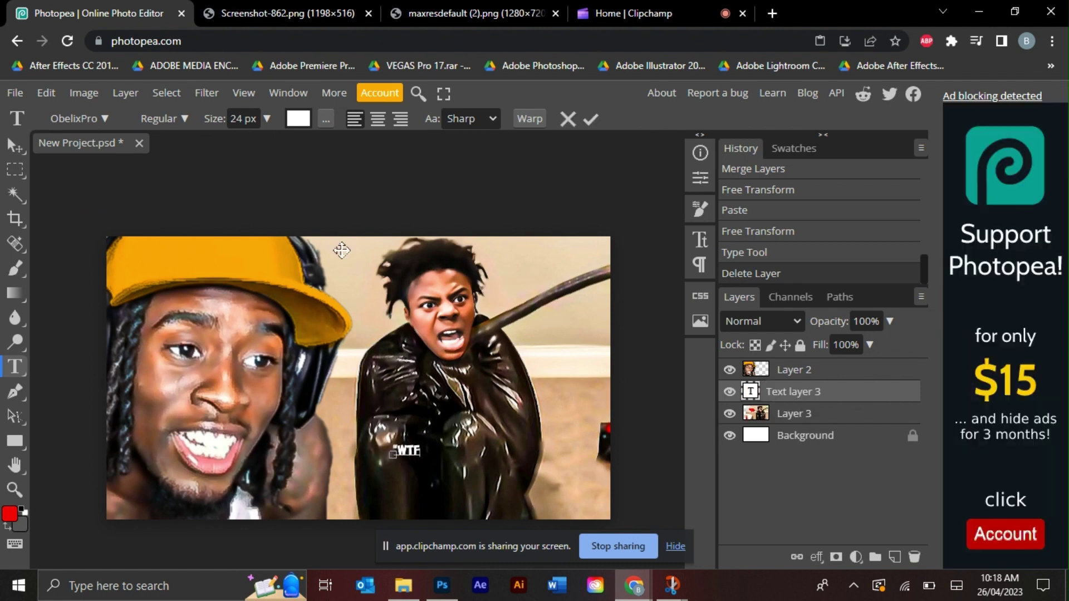
- Enlarge the "WTF?" text to about 202 px across the canvas's lower right and move its layer above the man's cutout
{"action": "left_click", "coordinate": [44, 92]}
{"action": "left_click", "coordinate": [146, 449]}
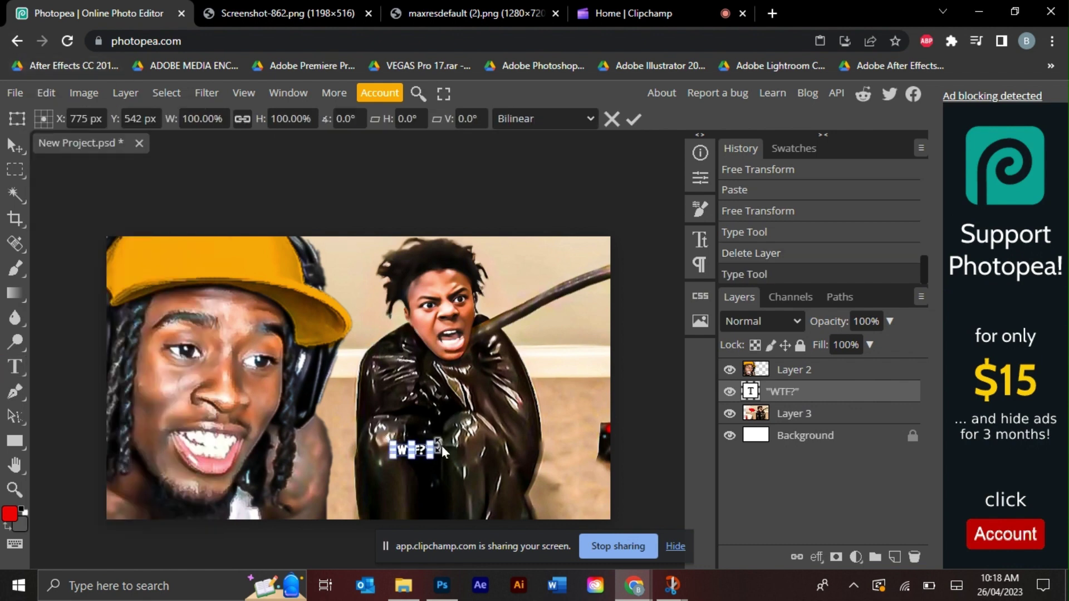
{"action": "left_click_drag", "start_coordinate": [444, 451], "coordinate": [479, 468]}
{"action": "left_click_drag", "start_coordinate": [796, 391], "coordinate": [833, 369]}
- Scale the "WTF?" text down to about 93%, tilt it 3° and nudge it slightly down and to the left
{"action": "left_click", "coordinate": [46, 93]}
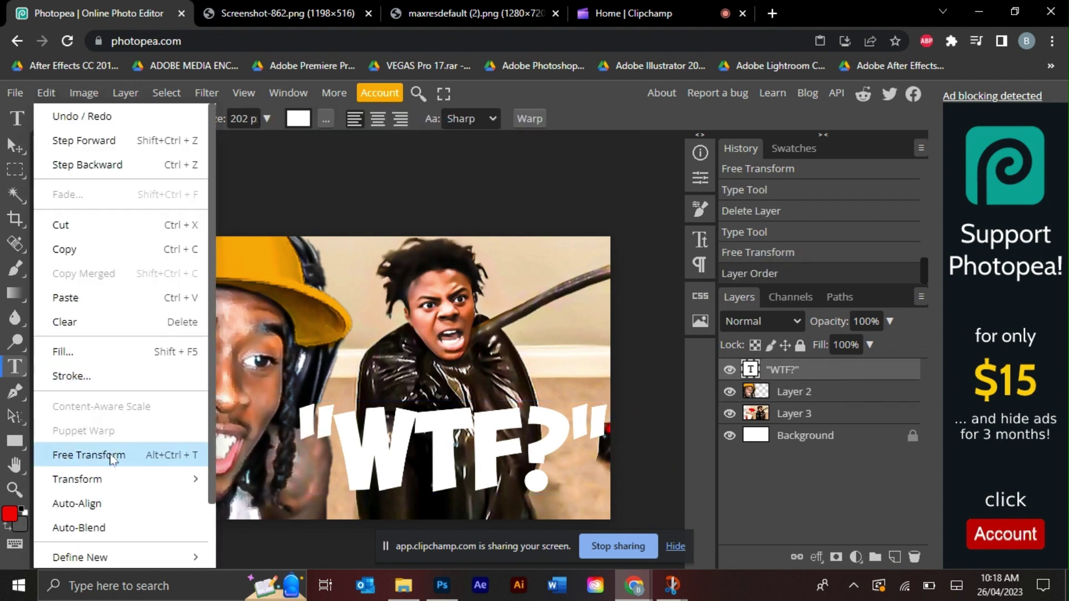
{"action": "left_click", "coordinate": [110, 455]}
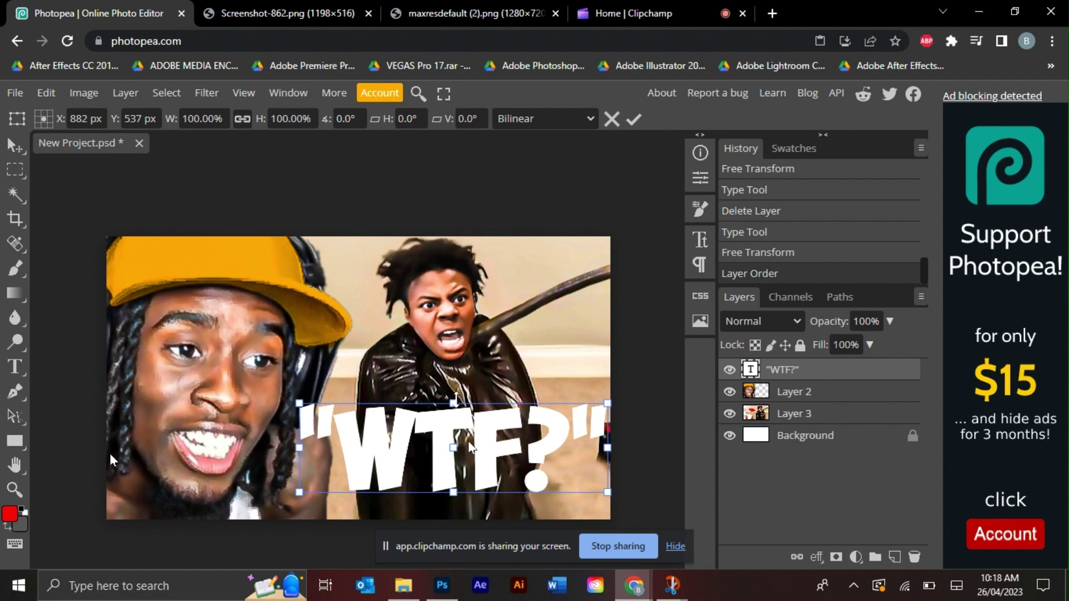
{"action": "left_click_drag", "start_coordinate": [455, 398], "coordinate": [458, 414]}
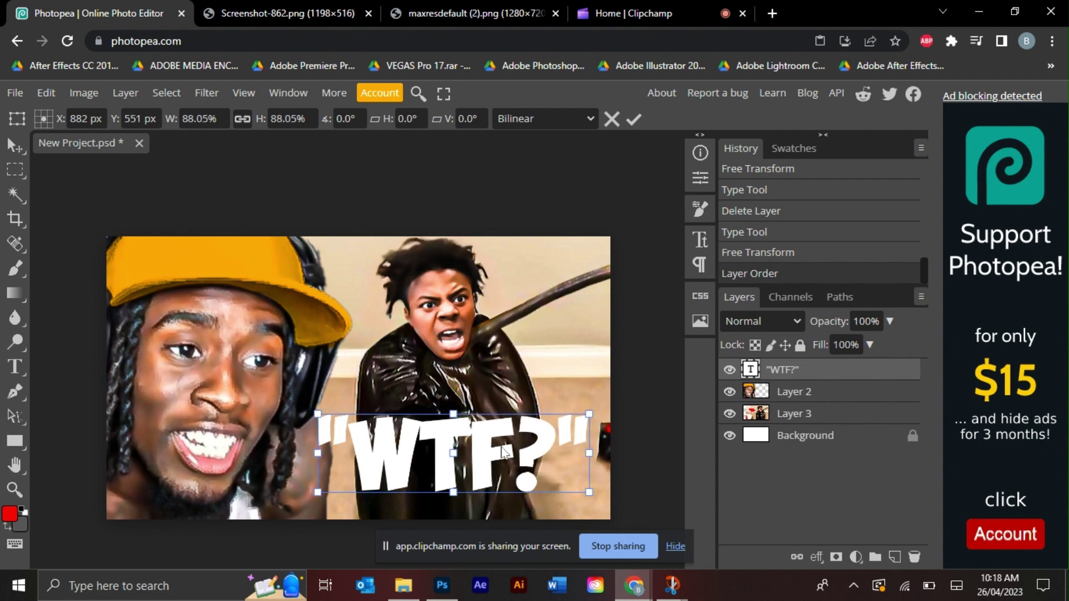
{"action": "left_click_drag", "start_coordinate": [504, 451], "coordinate": [493, 456]}
{"action": "left_click_drag", "start_coordinate": [489, 505], "coordinate": [483, 510]}
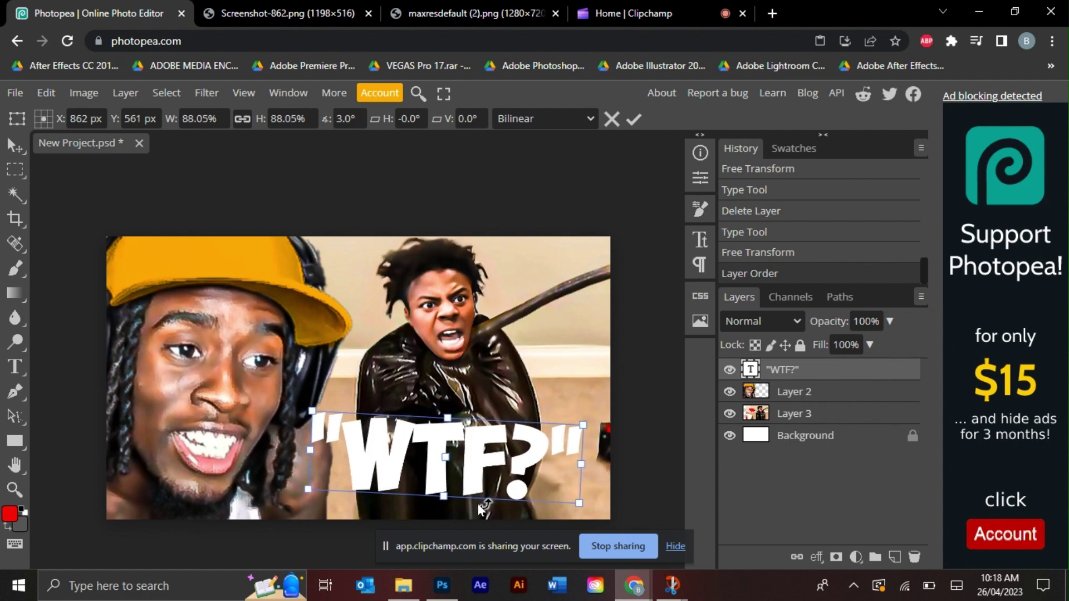
{"action": "left_click_drag", "start_coordinate": [583, 425], "coordinate": [593, 424]}
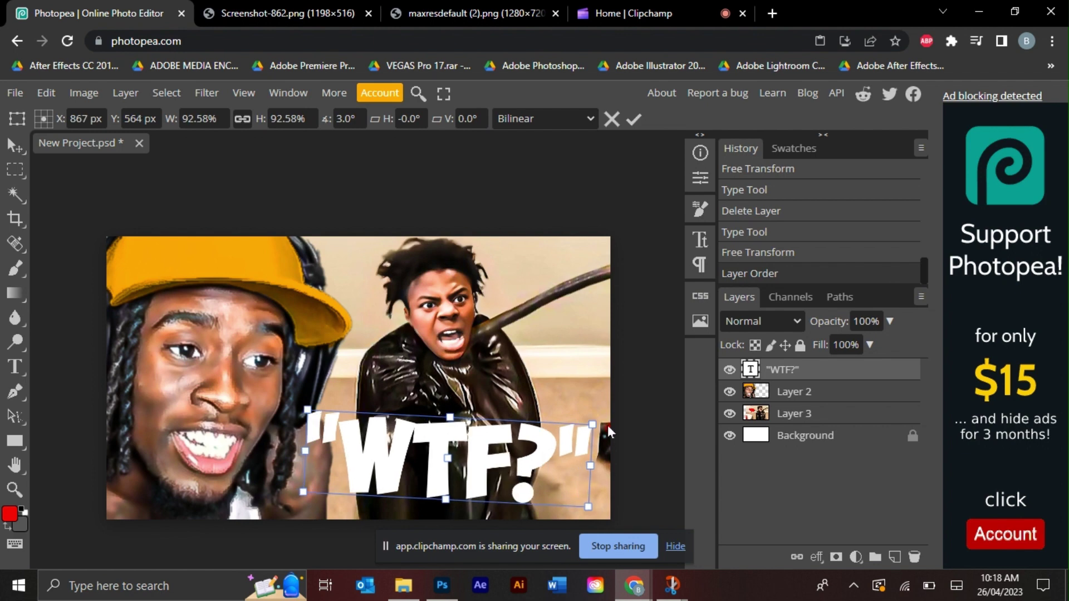
- Give the "WTF?" text a 14 px outside stroke in near-black (131313)
{"action": "right_click", "coordinate": [800, 368]}
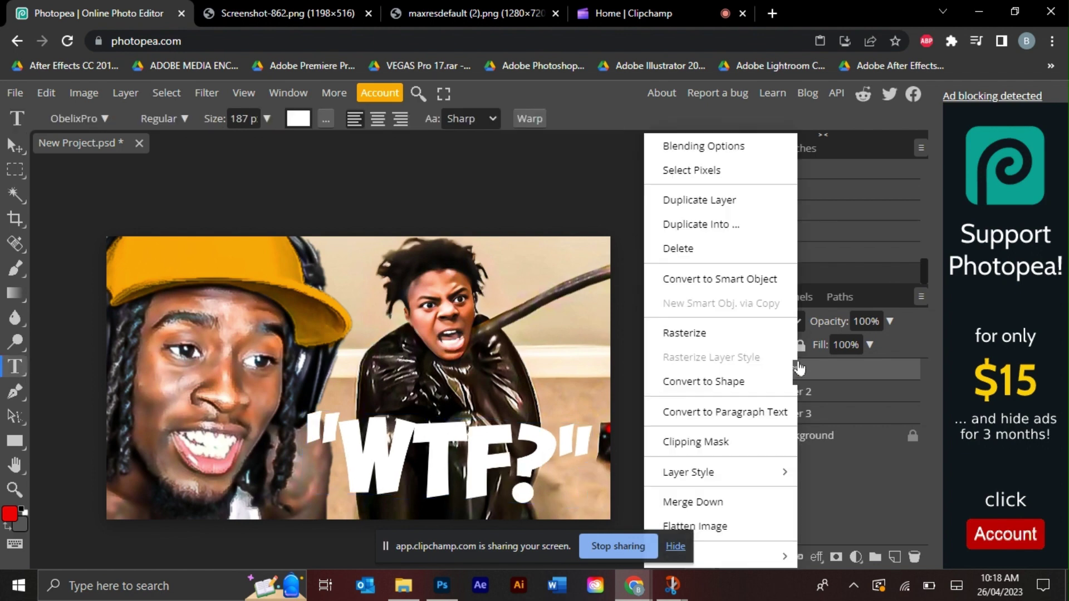
{"action": "left_click", "coordinate": [703, 146]}
{"action": "left_click_drag", "start_coordinate": [398, 222], "coordinate": [782, 174]}
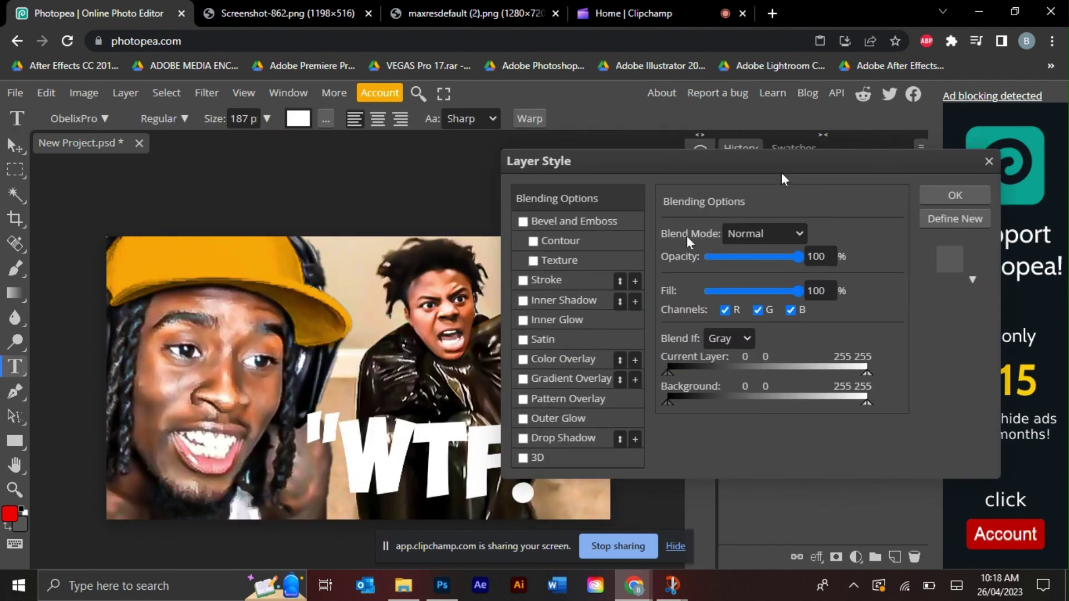
{"action": "left_click", "coordinate": [566, 276]}
{"action": "left_click_drag", "start_coordinate": [730, 236], "coordinate": [716, 245]}
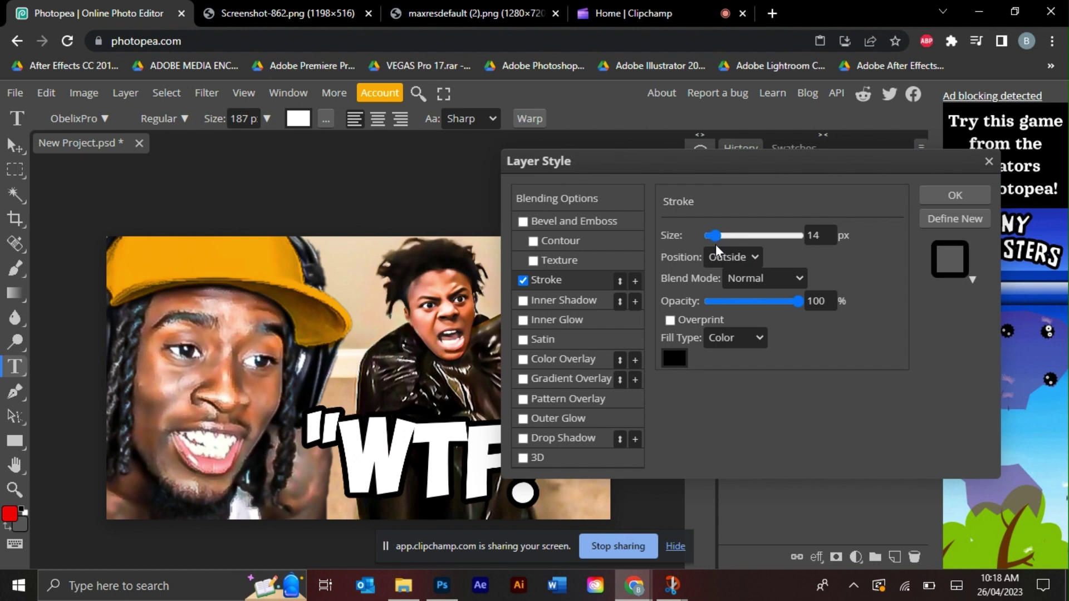
{"action": "left_click", "coordinate": [674, 359]}
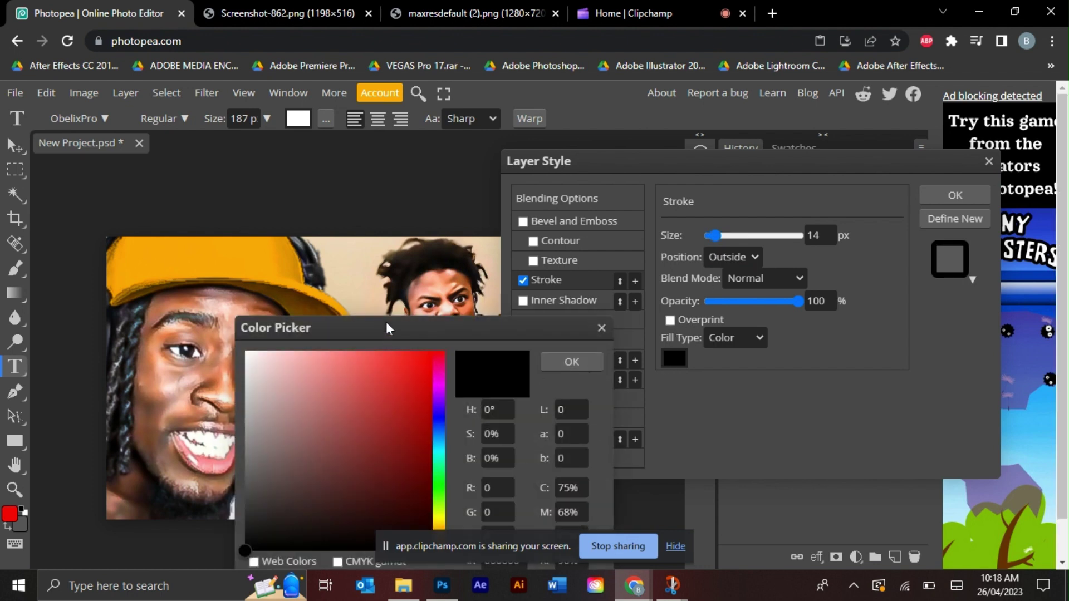
{"action": "left_click_drag", "start_coordinate": [386, 328], "coordinate": [806, 167]}
{"action": "left_click_drag", "start_coordinate": [704, 314], "coordinate": [640, 377]}
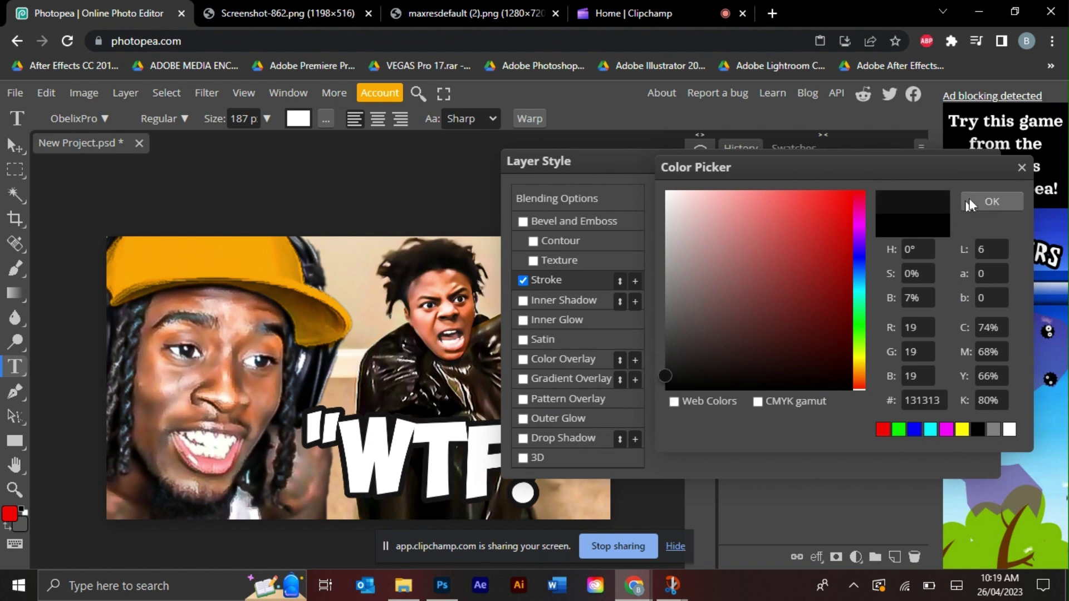
{"action": "left_click", "coordinate": [970, 202]}
- Add a drop shadow to the text with Normal blending, 100% opacity, a 90° non-global angle, 5 px distance and 100% spread
{"action": "left_click", "coordinate": [583, 445]}
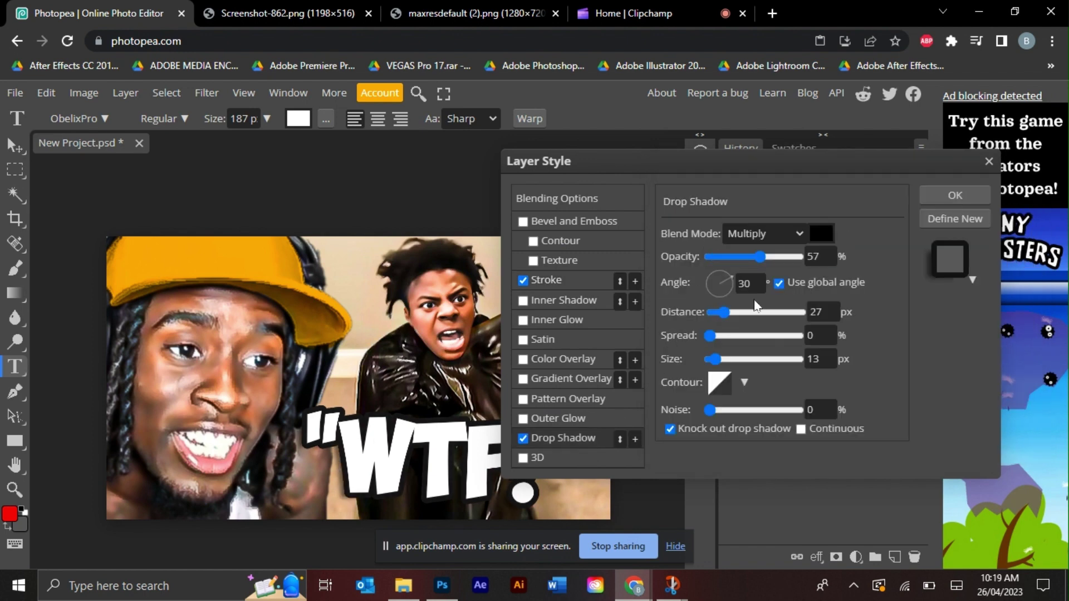
{"action": "double_click", "coordinate": [749, 283]}
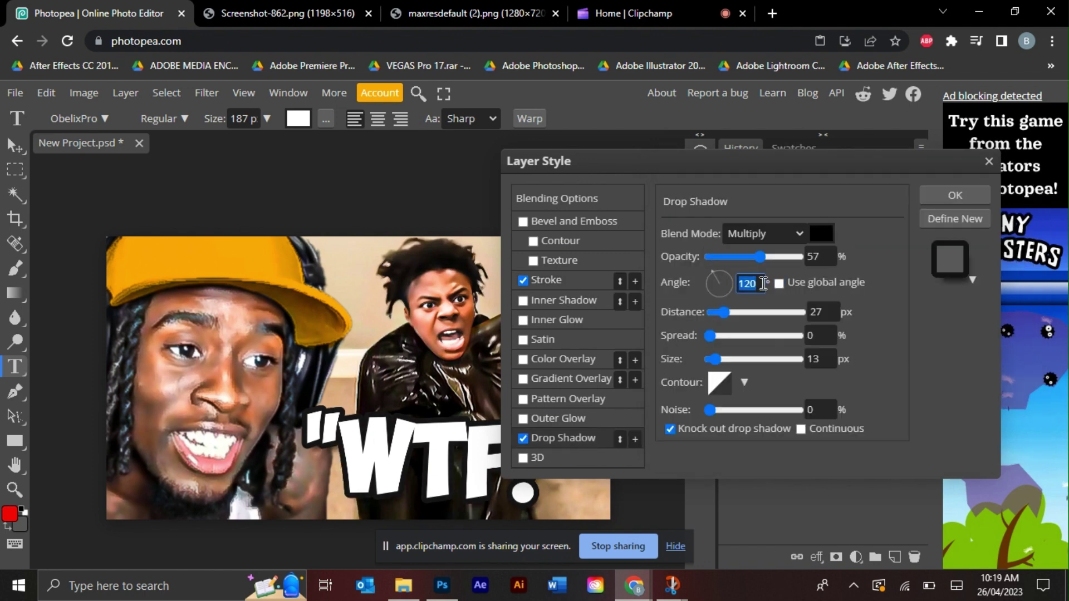
{"action": "type", "text": "90"}
{"action": "left_click", "coordinate": [762, 233]}
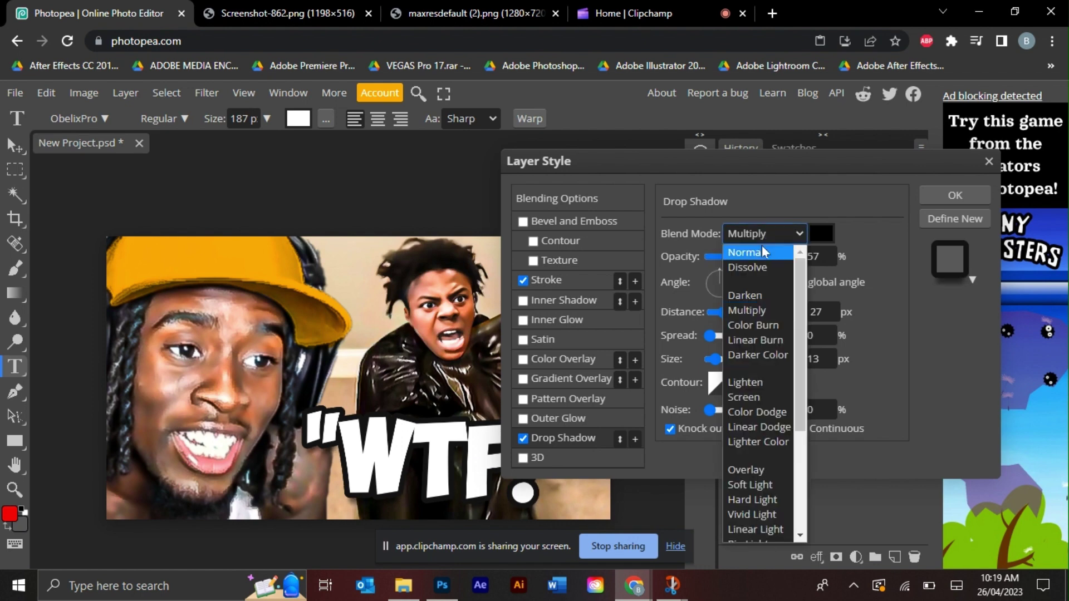
{"action": "left_click", "coordinate": [762, 245]}
{"action": "left_click_drag", "start_coordinate": [771, 257], "coordinate": [805, 257]}
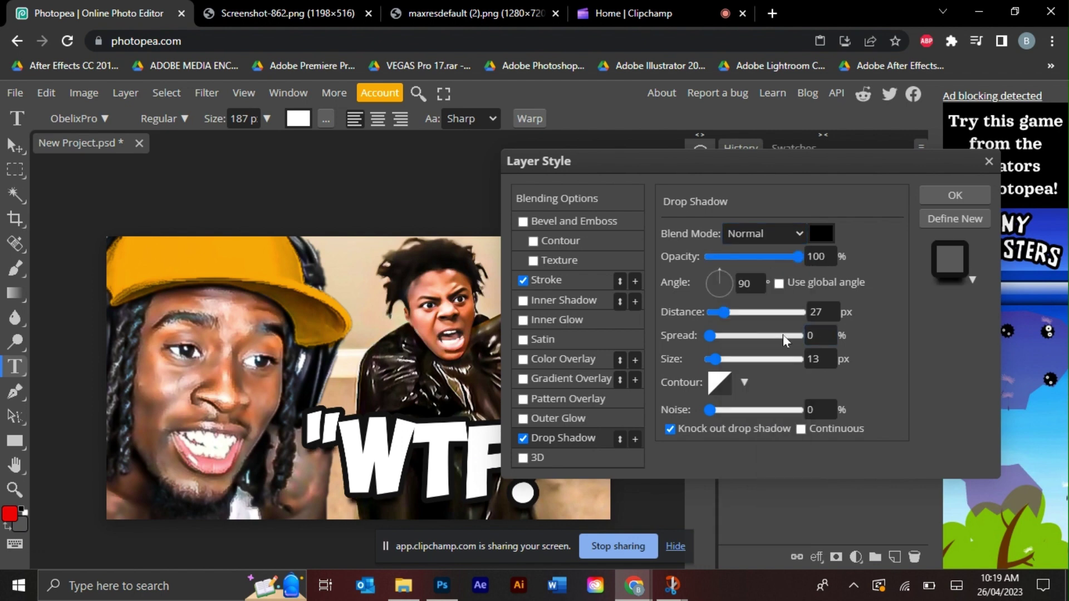
{"action": "left_click_drag", "start_coordinate": [711, 336], "coordinate": [805, 335]}
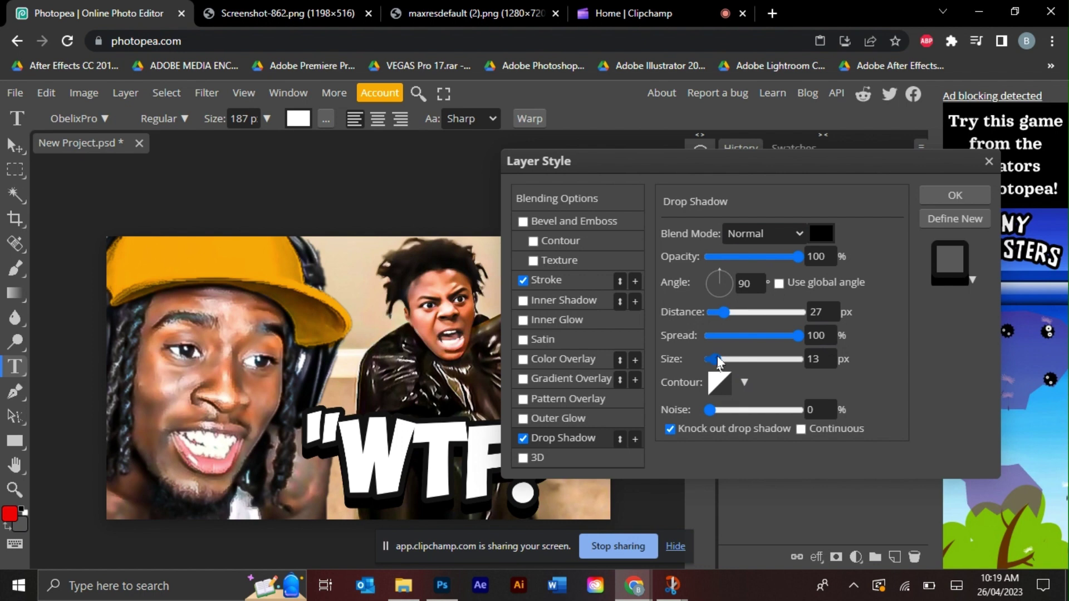
{"action": "left_click_drag", "start_coordinate": [728, 315], "coordinate": [718, 320]}
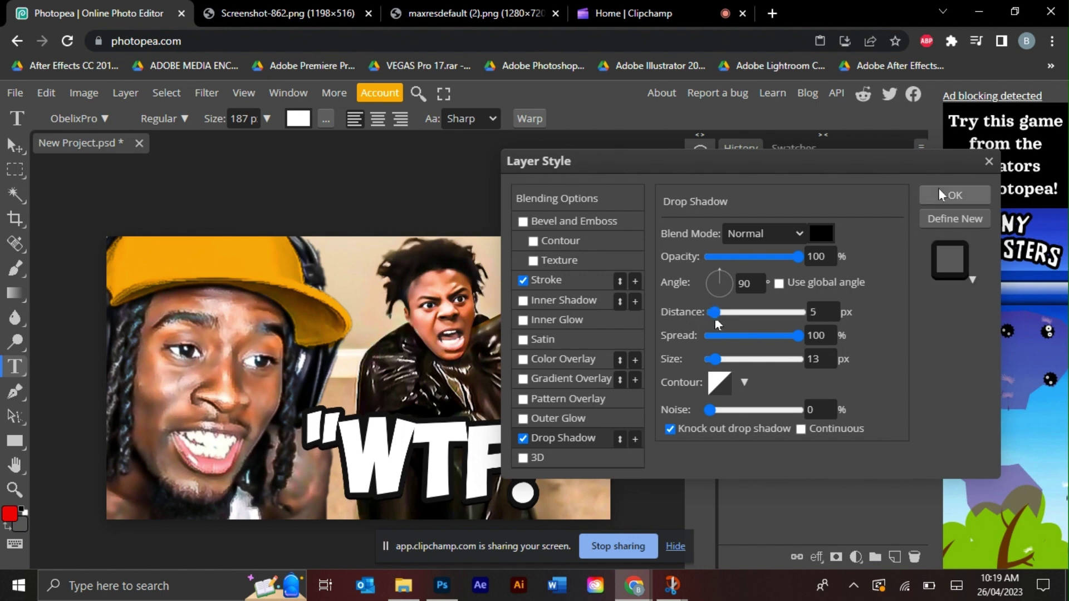
{"action": "left_click", "coordinate": [938, 189]}
- Shrink the outlined "WTF?" text to about 95%, keeping its bottom edge in place
{"action": "left_click", "coordinate": [48, 91]}
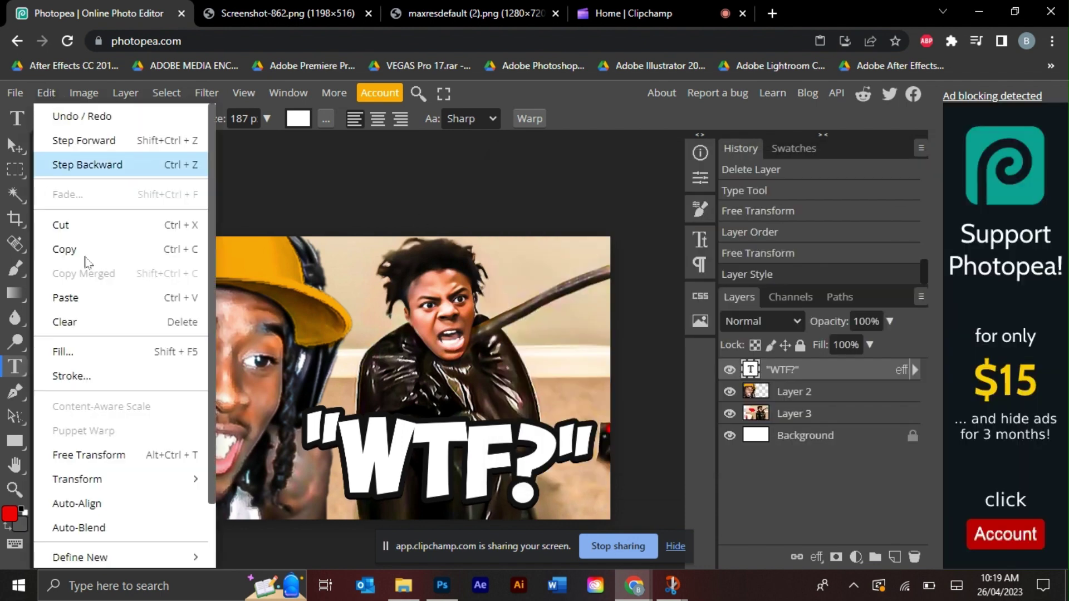
{"action": "left_click", "coordinate": [114, 454]}
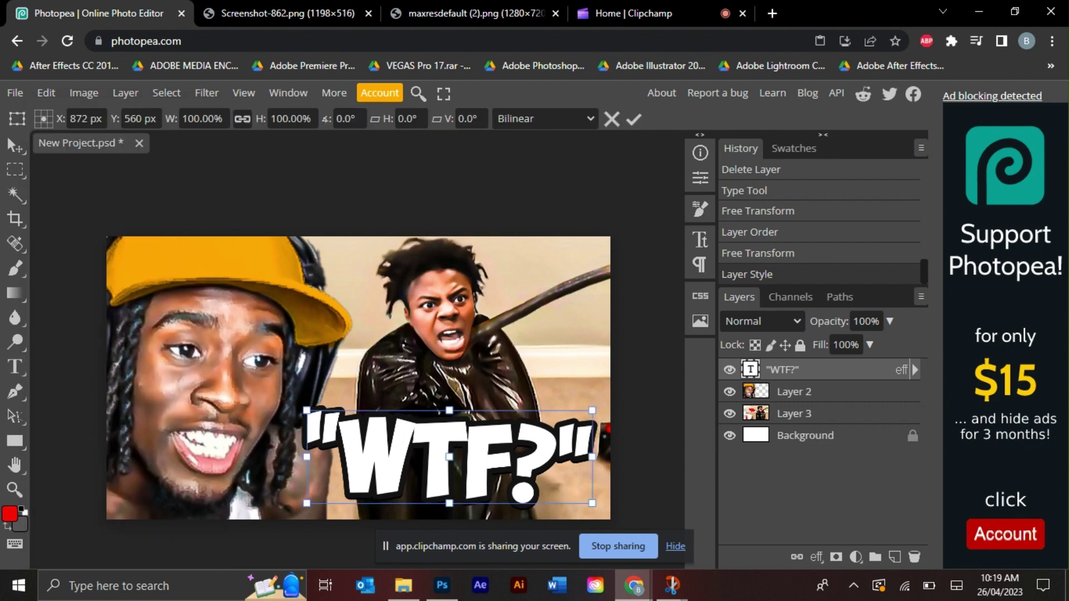
{"action": "left_click_drag", "start_coordinate": [433, 409], "coordinate": [432, 415]}
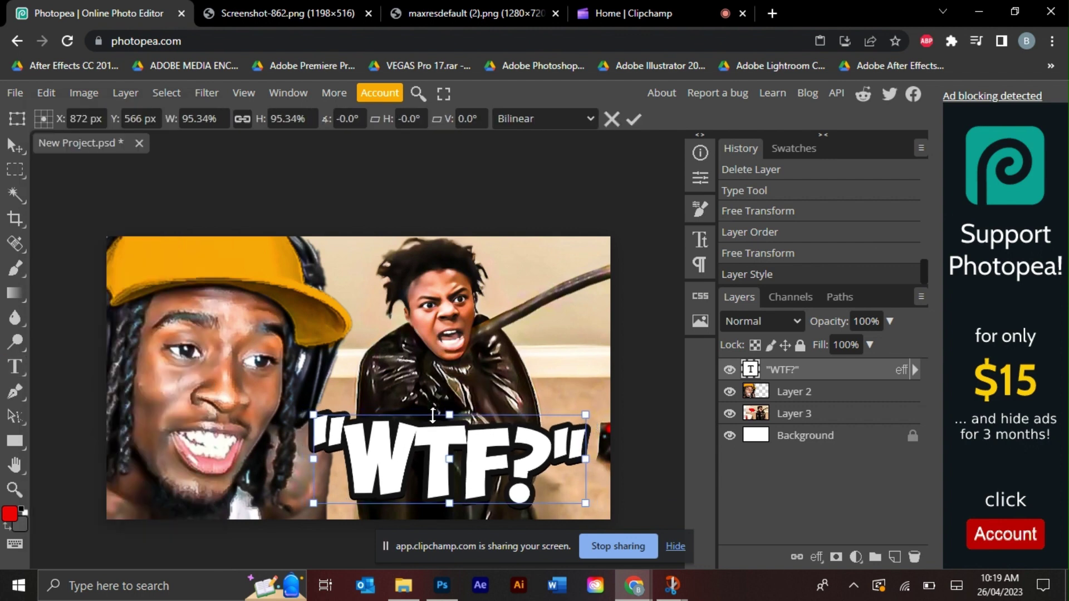